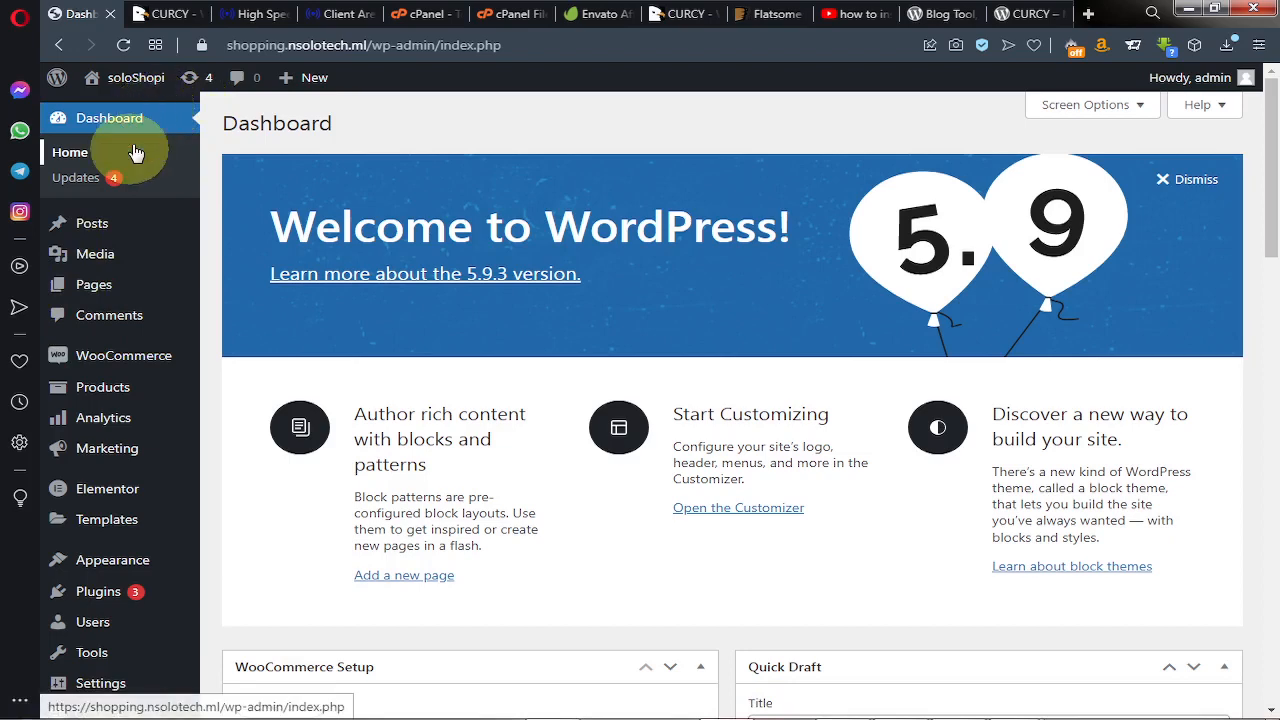
Open the page for adding new plugins and search it for CURRENCY SWITCHER.
{"action": "mouse_move", "coordinate": [104, 578]}
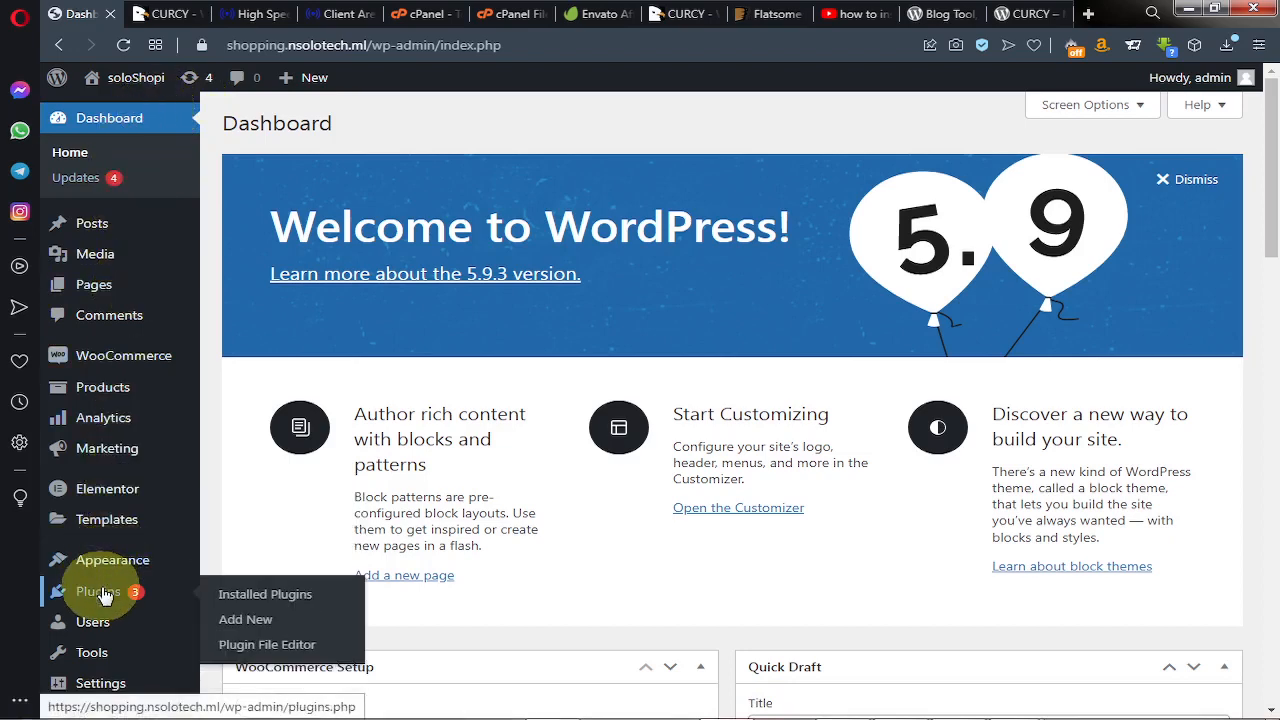
{"action": "left_click", "coordinate": [245, 620]}
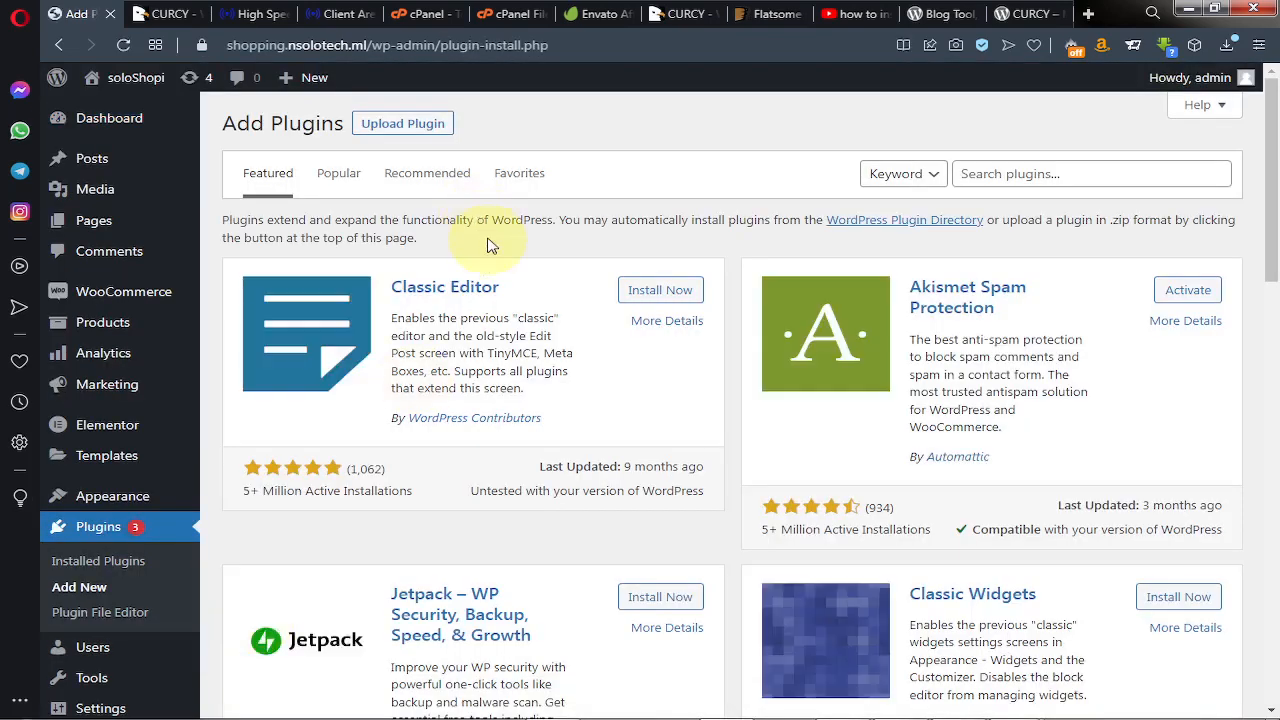
{"action": "left_click", "coordinate": [1018, 175]}
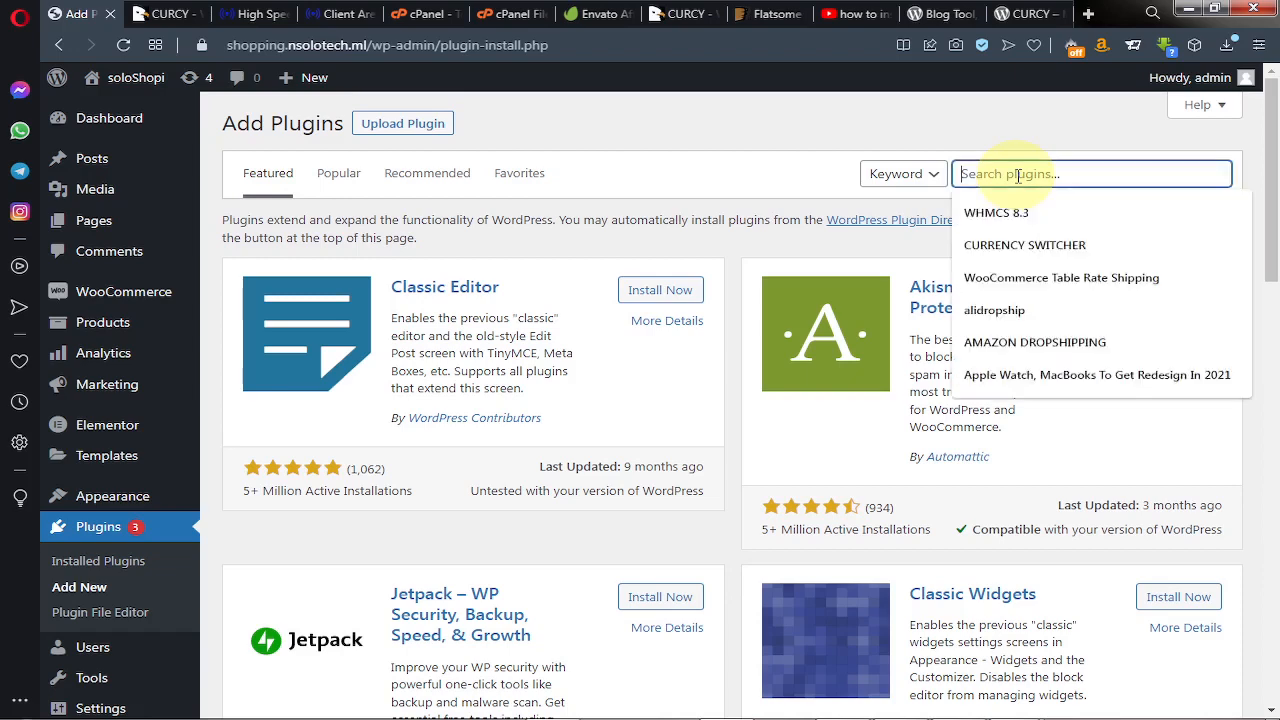
{"action": "type", "text": "cu"}
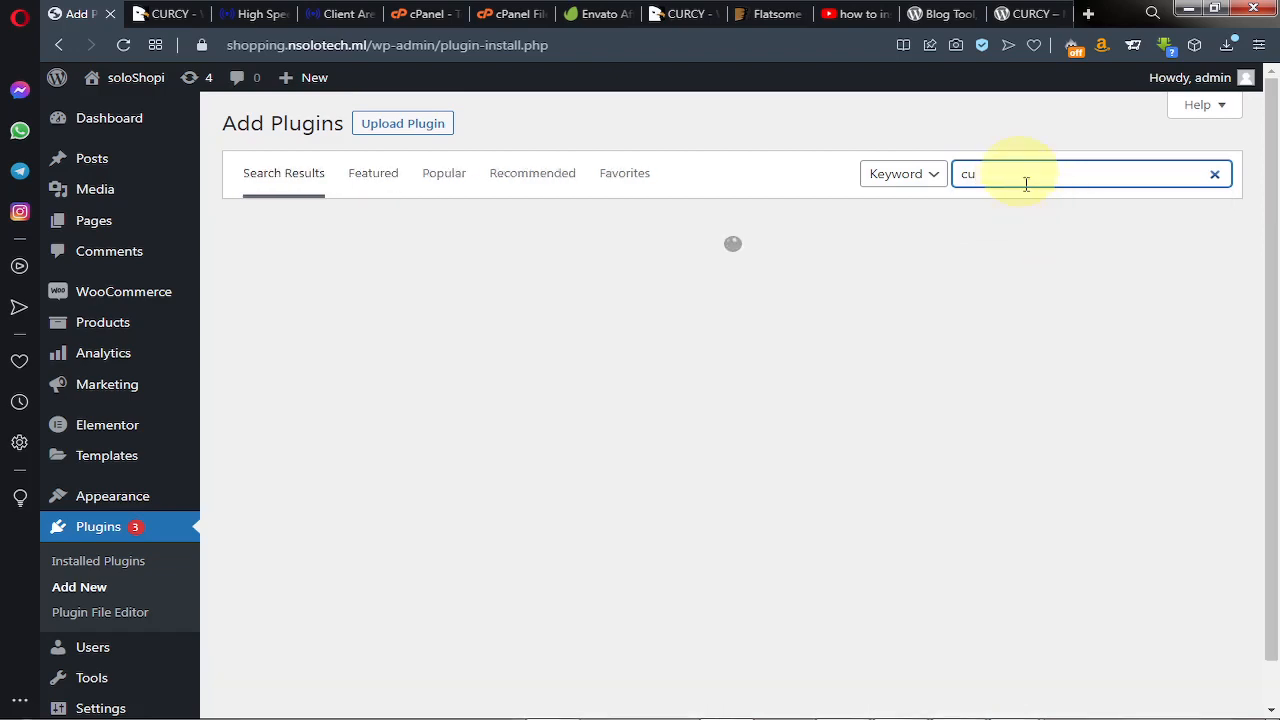
{"action": "left_click", "coordinate": [1025, 182]}
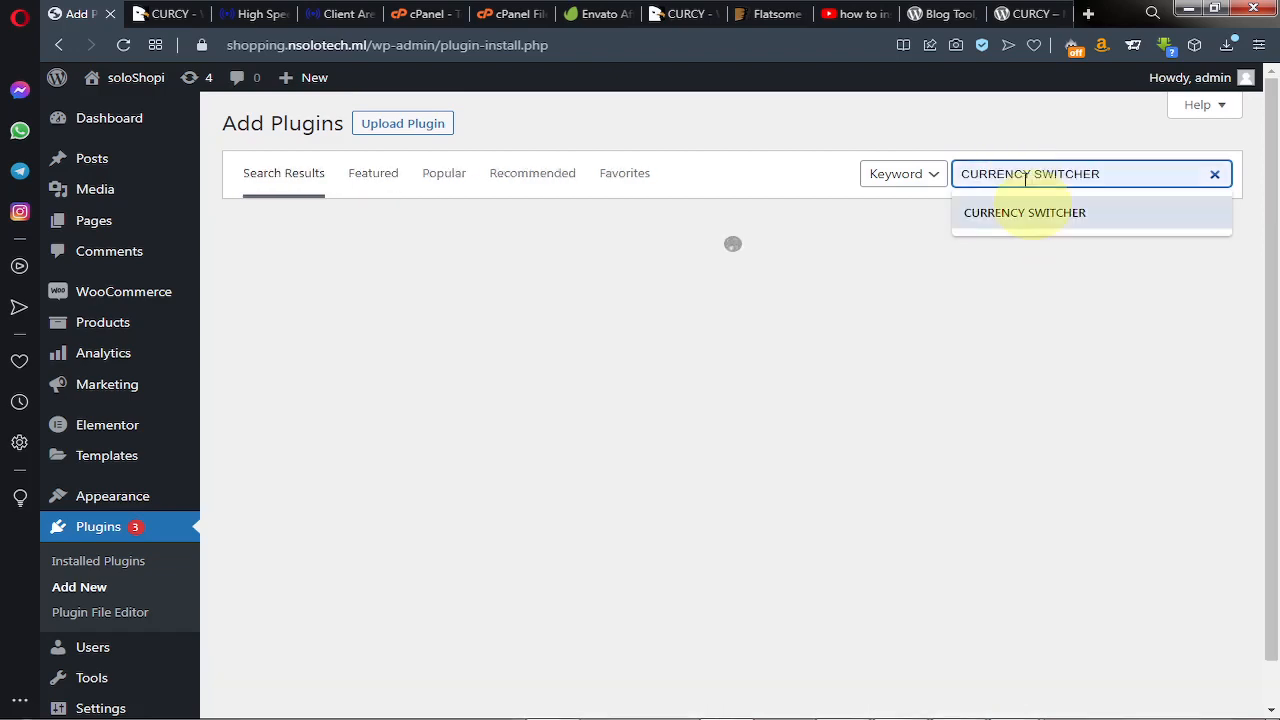
{"action": "left_click", "coordinate": [1037, 212]}
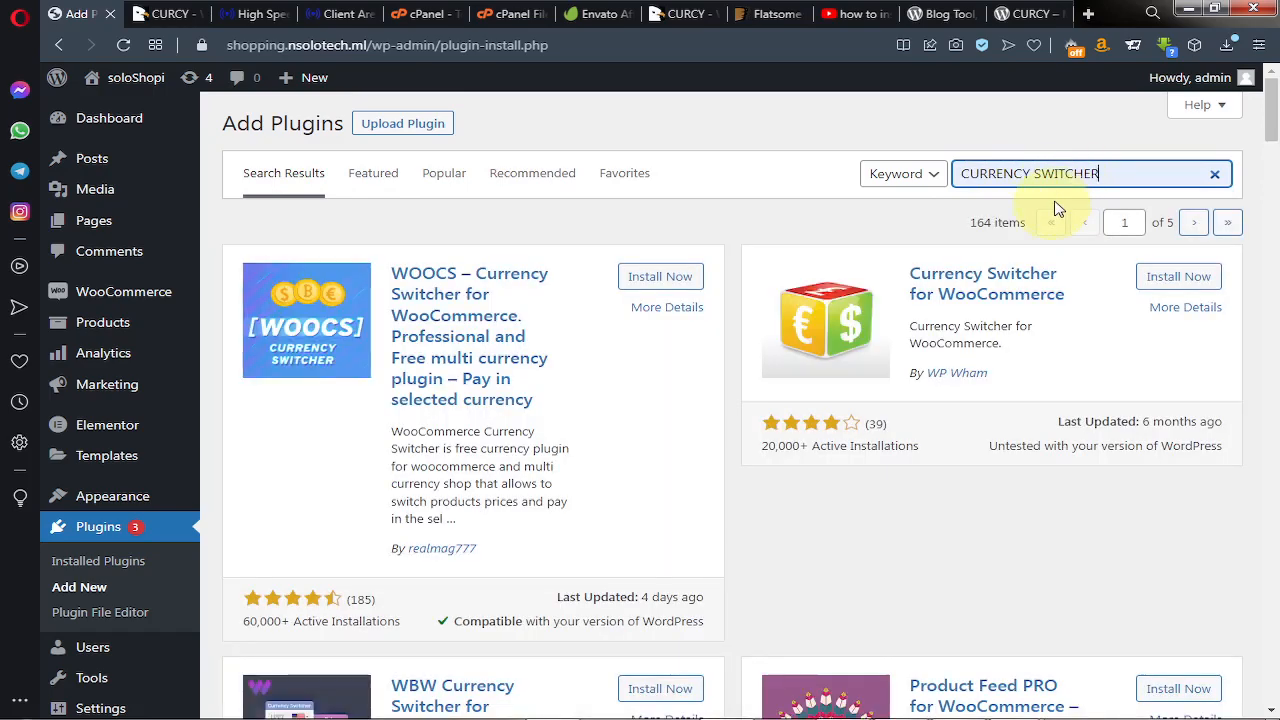
Install and activate the CURCY – Multi Currency for WooCommerce plugin by VillaTheme.
{"action": "scroll", "coordinate": [909, 337], "scroll_direction": "down", "scroll_amount": 10}
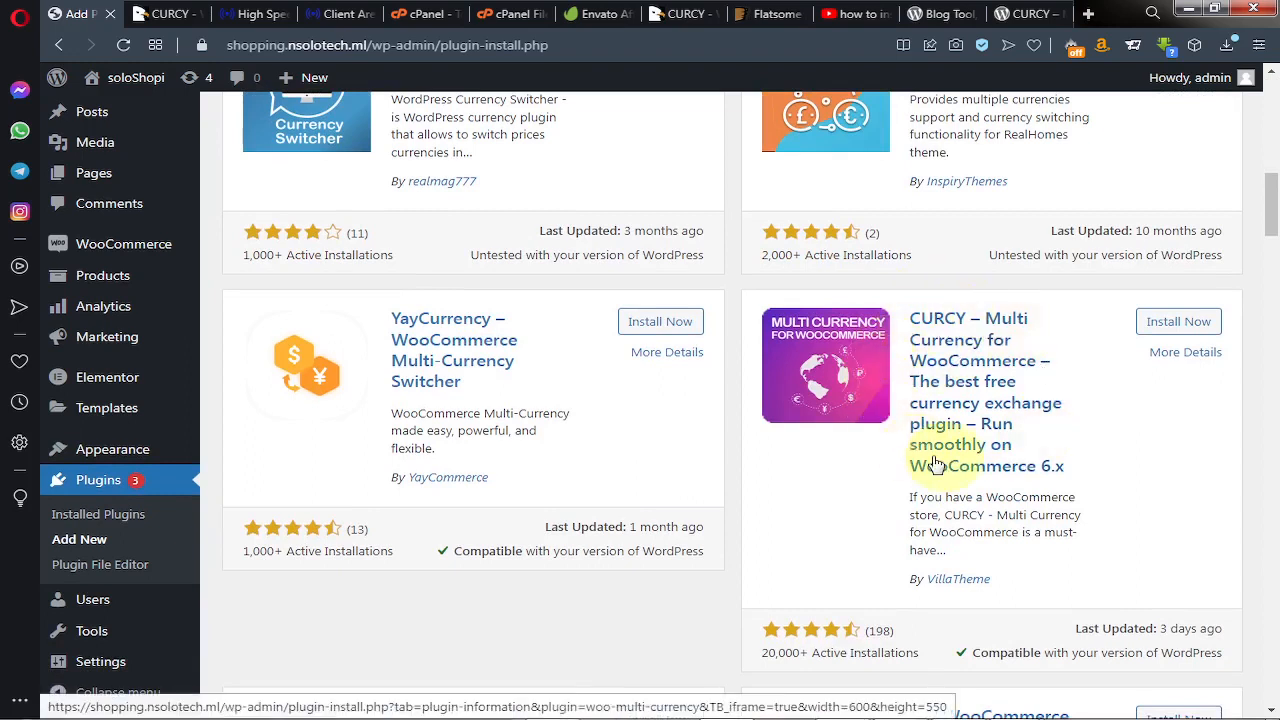
{"action": "left_click", "coordinate": [1170, 334]}
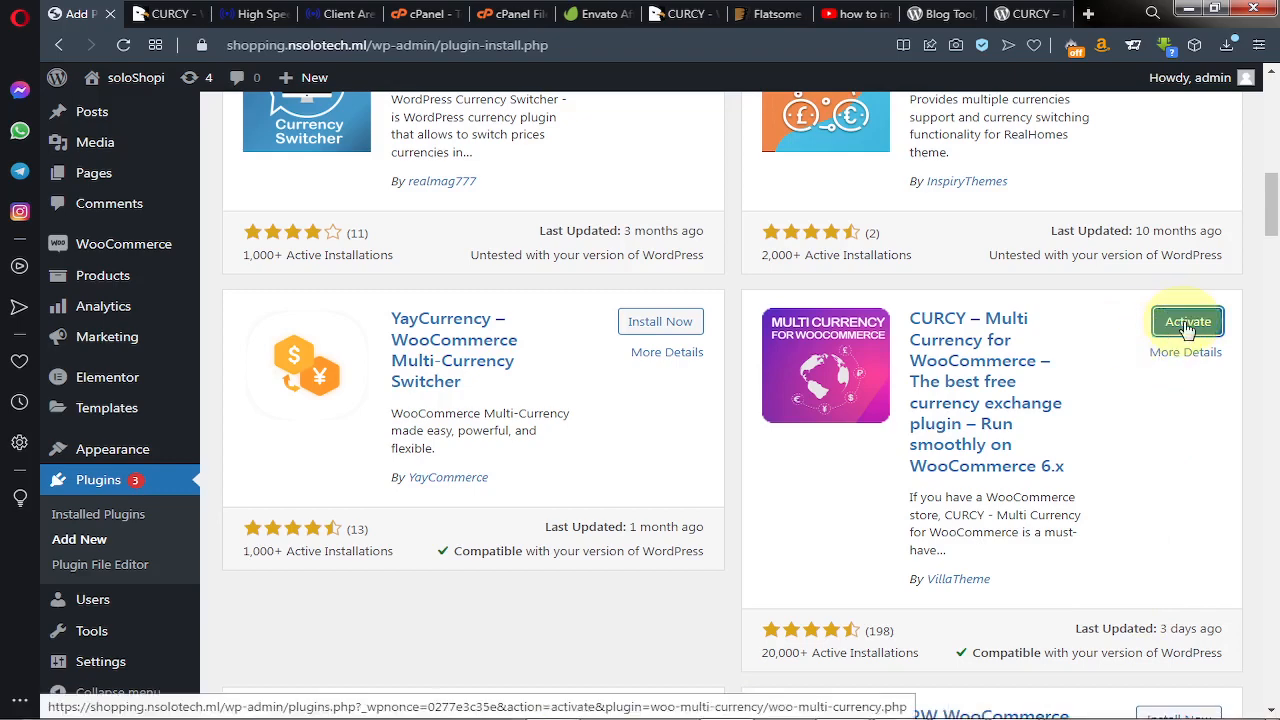
{"action": "left_click", "coordinate": [1187, 330]}
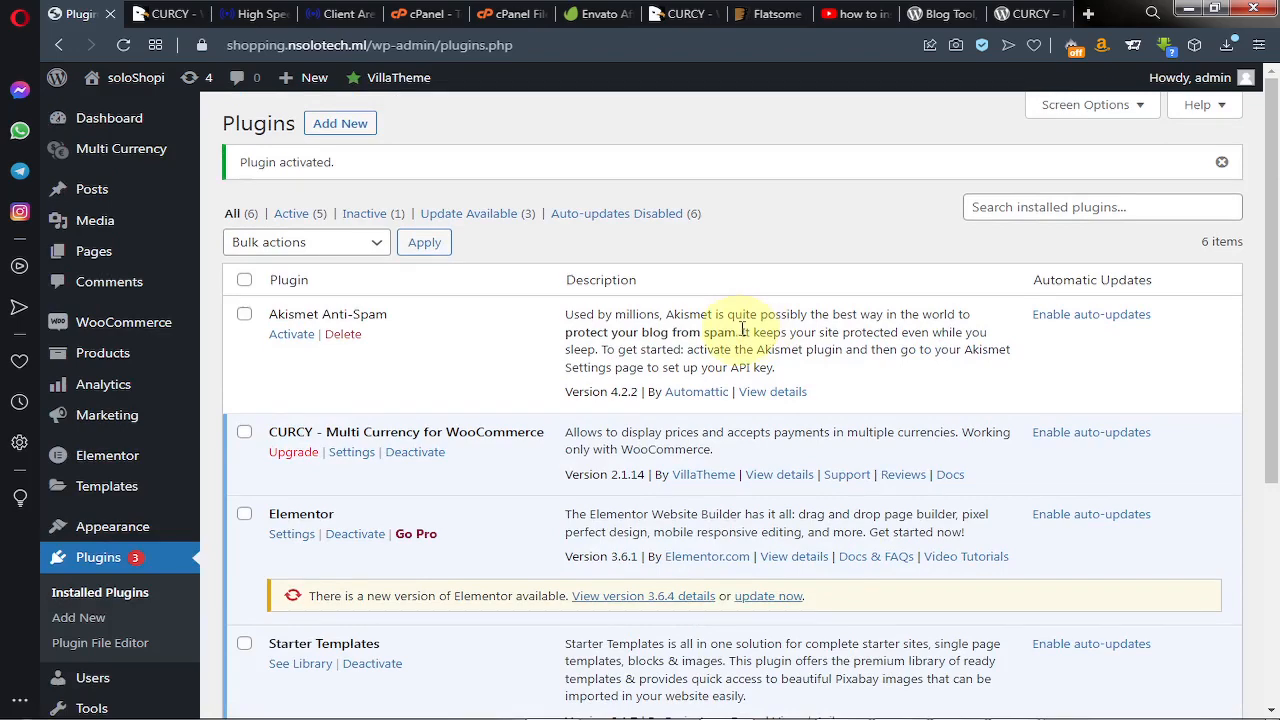
Search the wordpress.org plugin directory for CURRENCY SWITCHER.
{"action": "left_click", "coordinate": [1024, 12]}
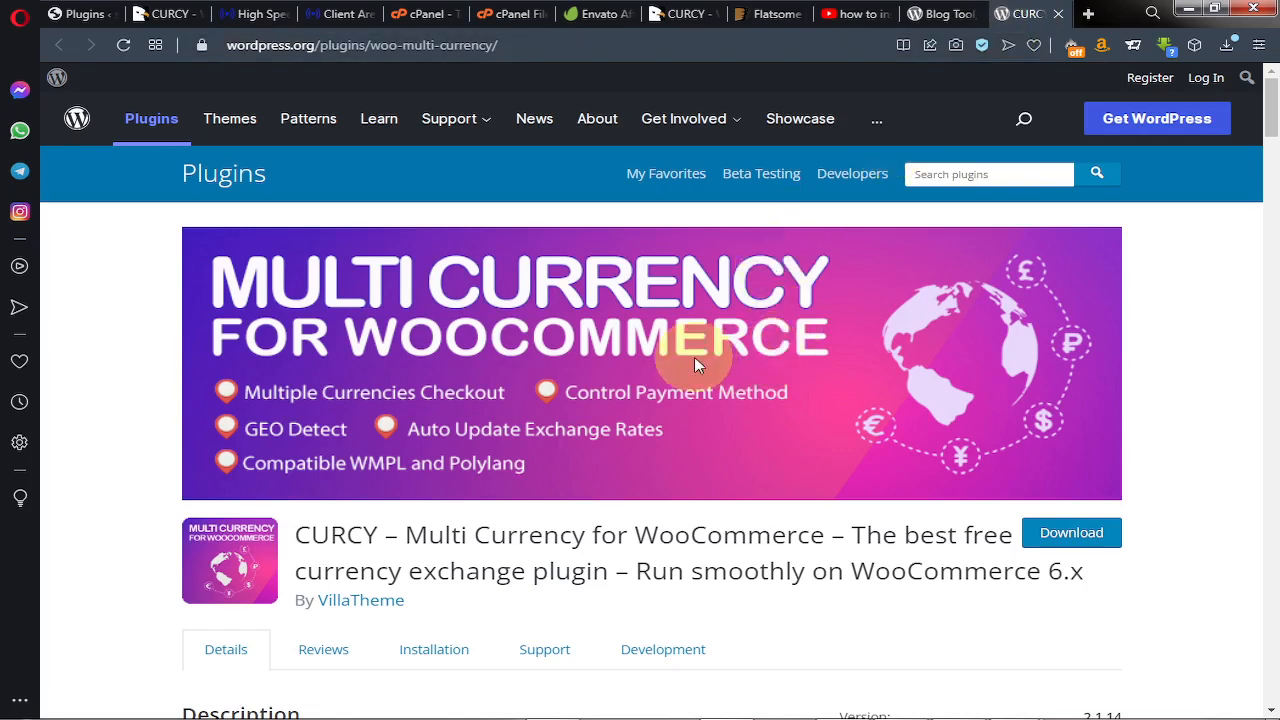
{"action": "left_click", "coordinate": [937, 14]}
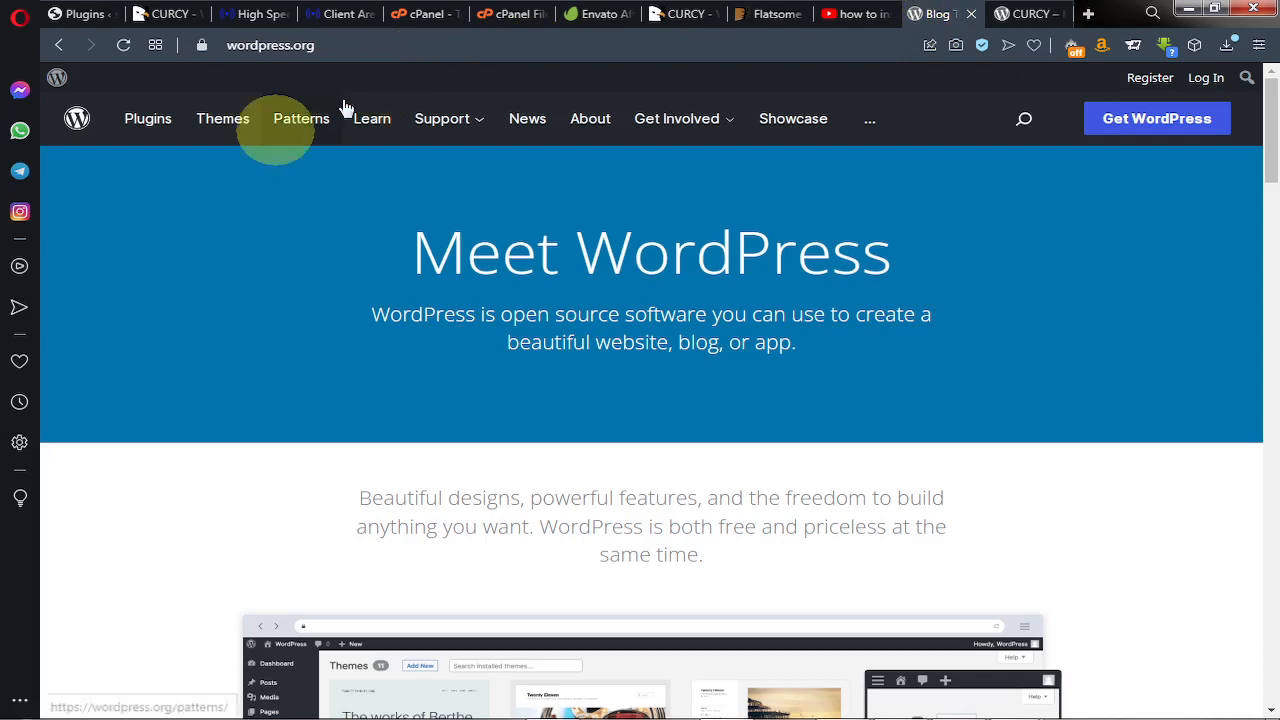
{"action": "left_click", "coordinate": [156, 133]}
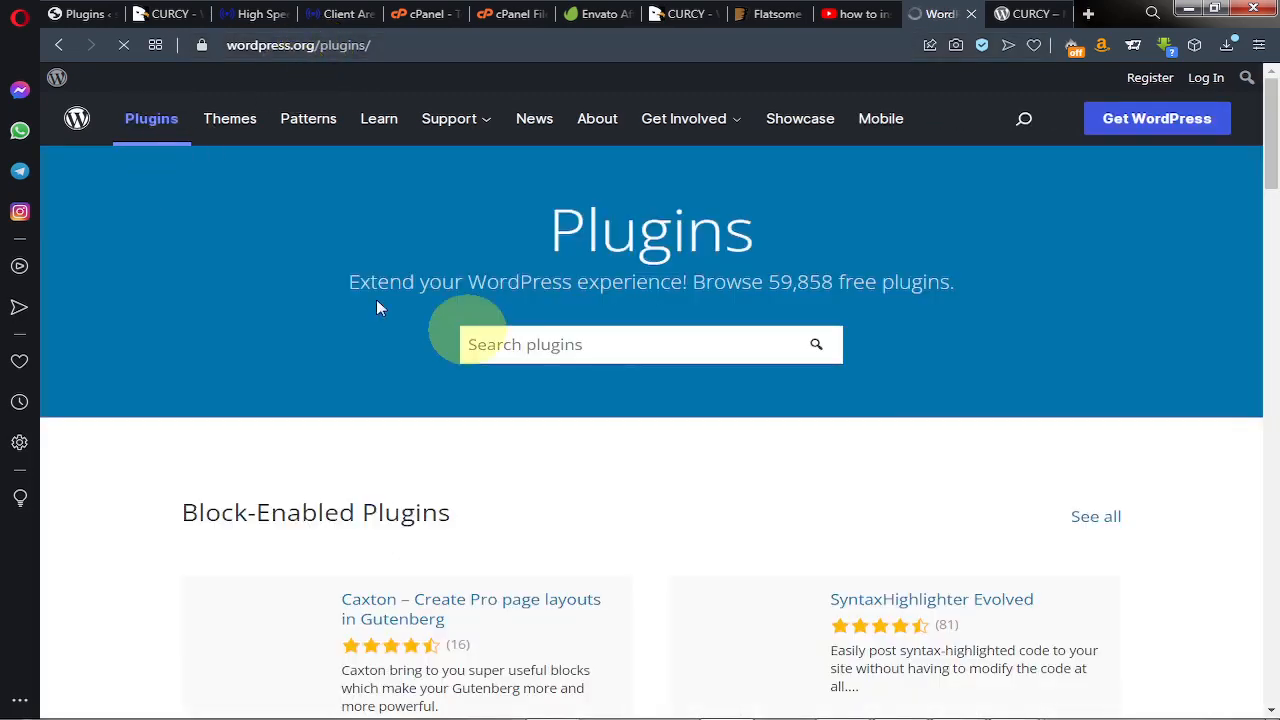
{"action": "left_click", "coordinate": [494, 343]}
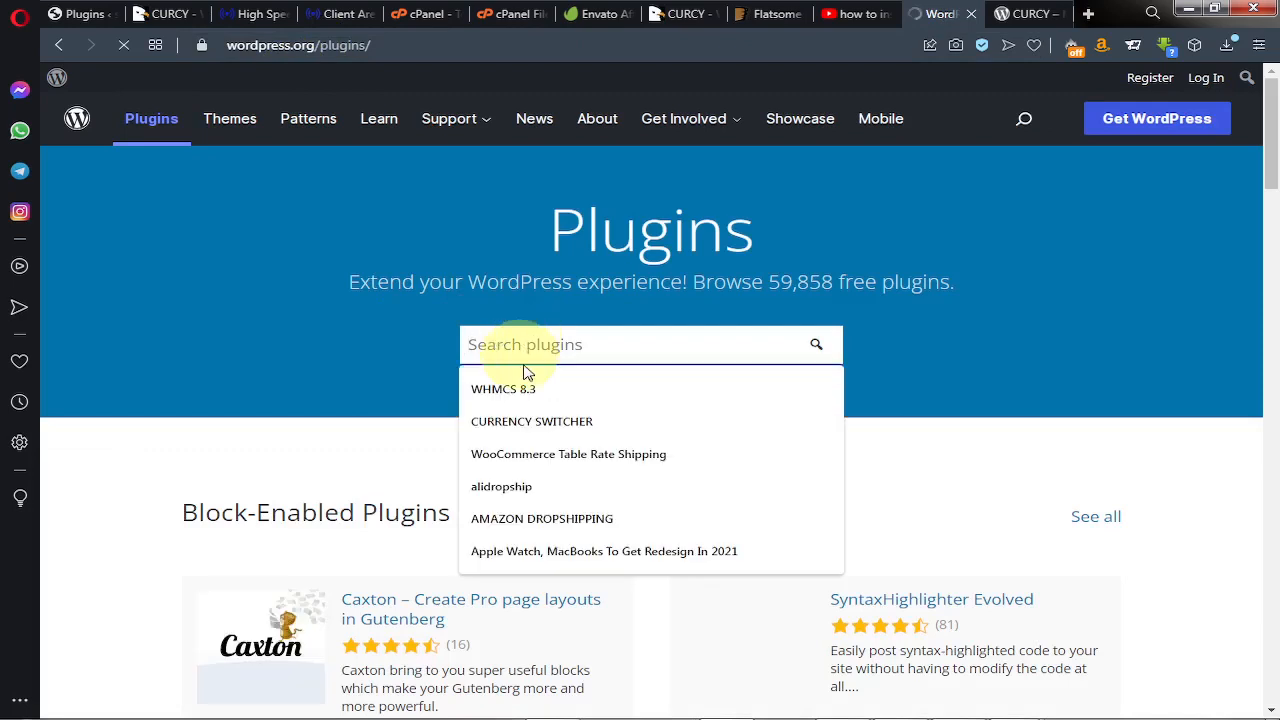
{"action": "left_click", "coordinate": [537, 427]}
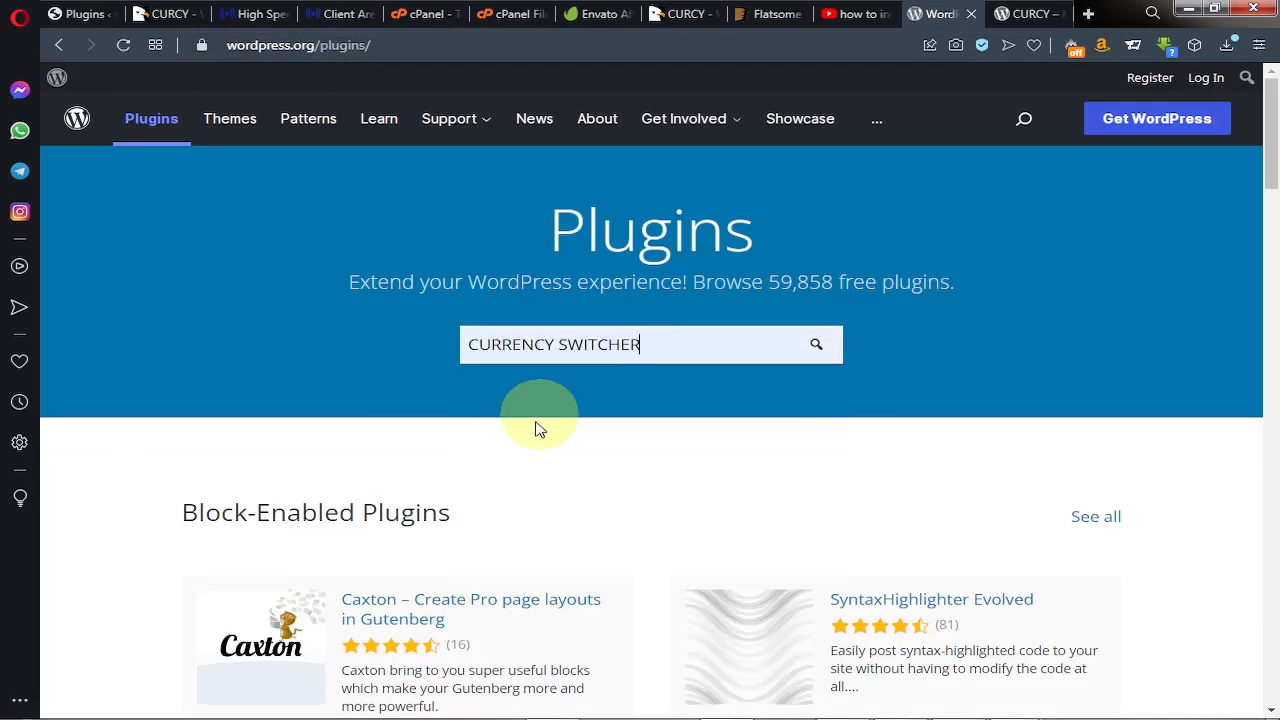
{"action": "left_click", "coordinate": [818, 346]}
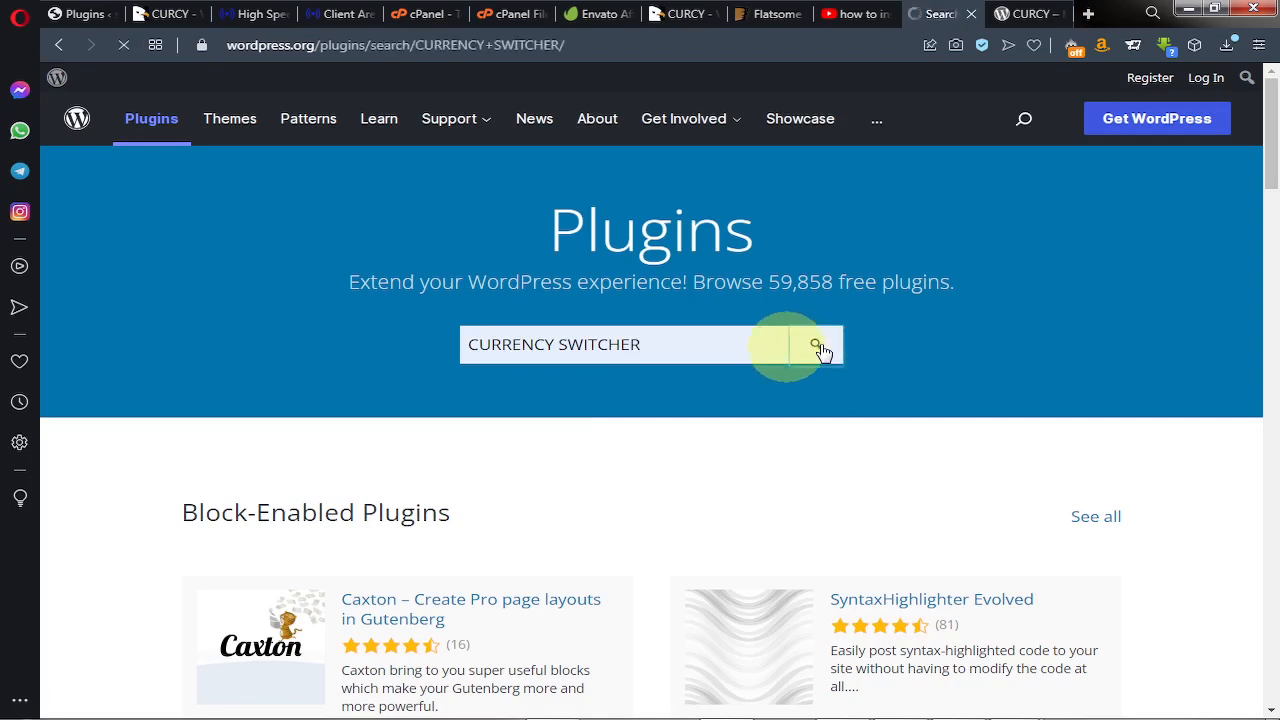
Locate CURCY – Multi Currency for WooCommerce in the directory results and download the plugin from its wordpress.org page.
{"action": "scroll", "coordinate": [640, 430], "scroll_direction": "down", "scroll_amount": 10}
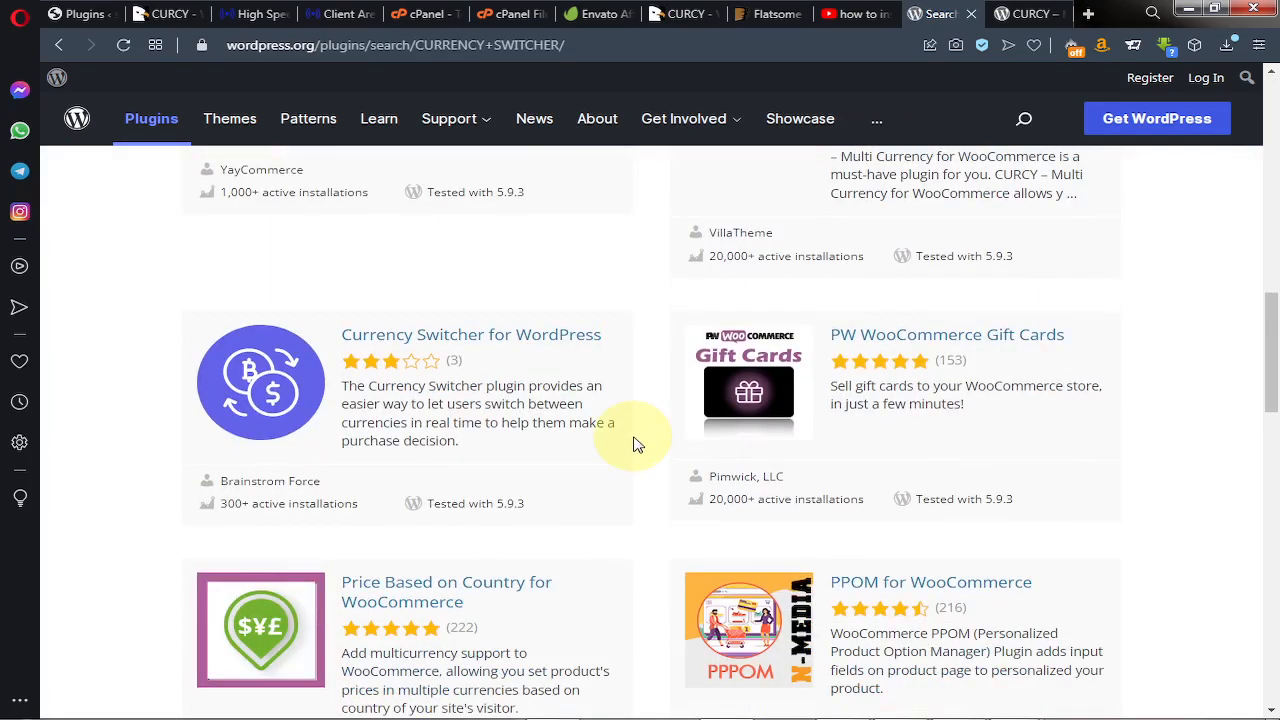
{"action": "scroll", "coordinate": [632, 444], "scroll_direction": "down", "scroll_amount": 5}
{"action": "scroll", "coordinate": [636, 442], "scroll_direction": "up", "scroll_amount": 7}
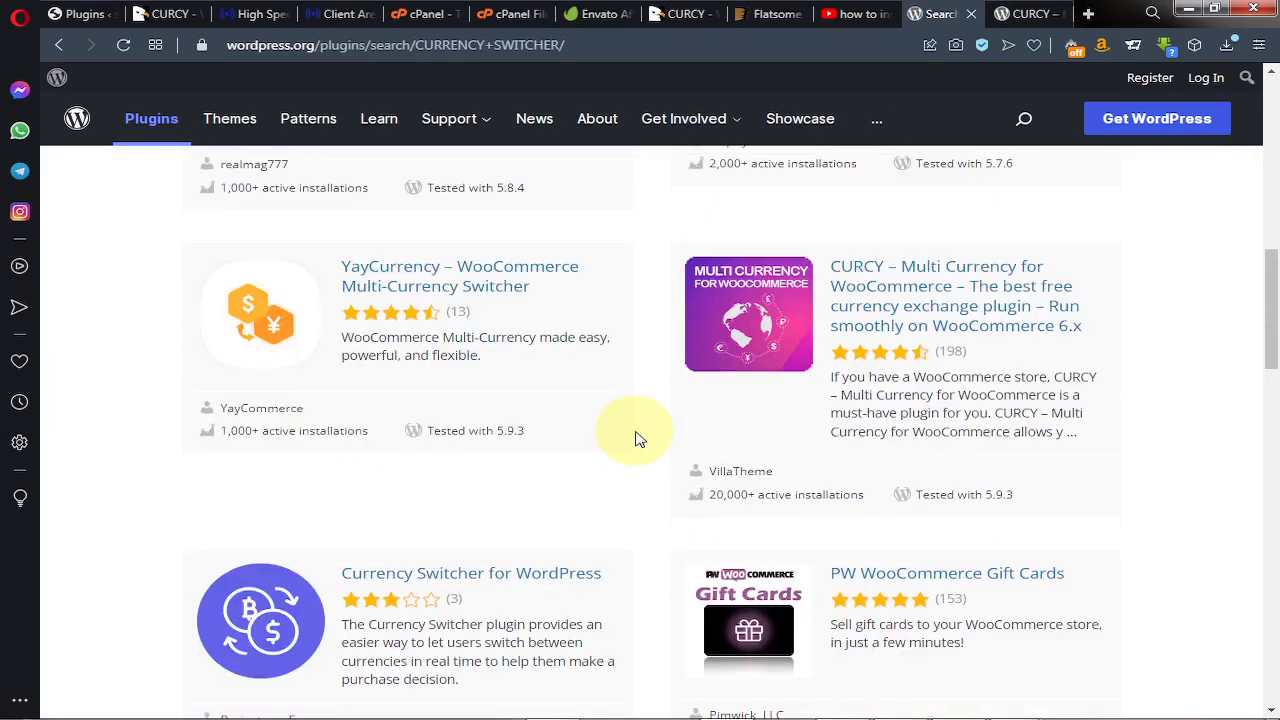
{"action": "scroll", "coordinate": [640, 438], "scroll_direction": "up", "scroll_amount": 2}
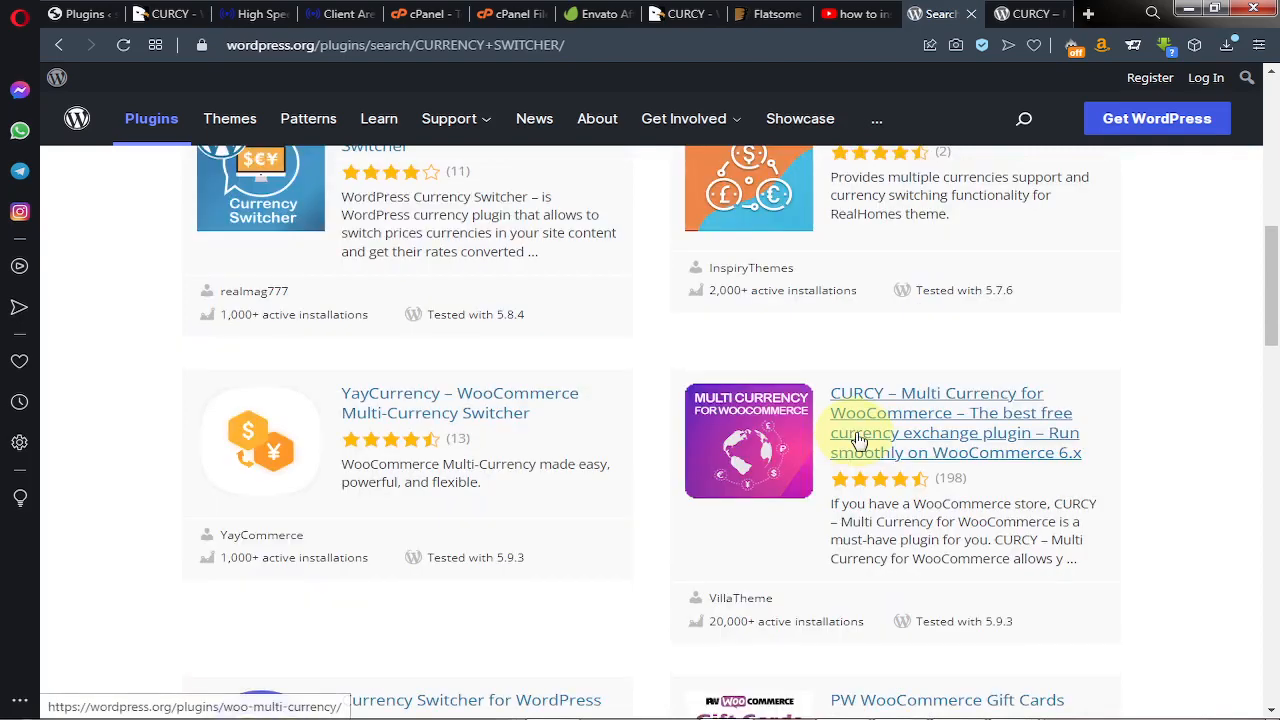
{"action": "left_click", "coordinate": [1030, 14]}
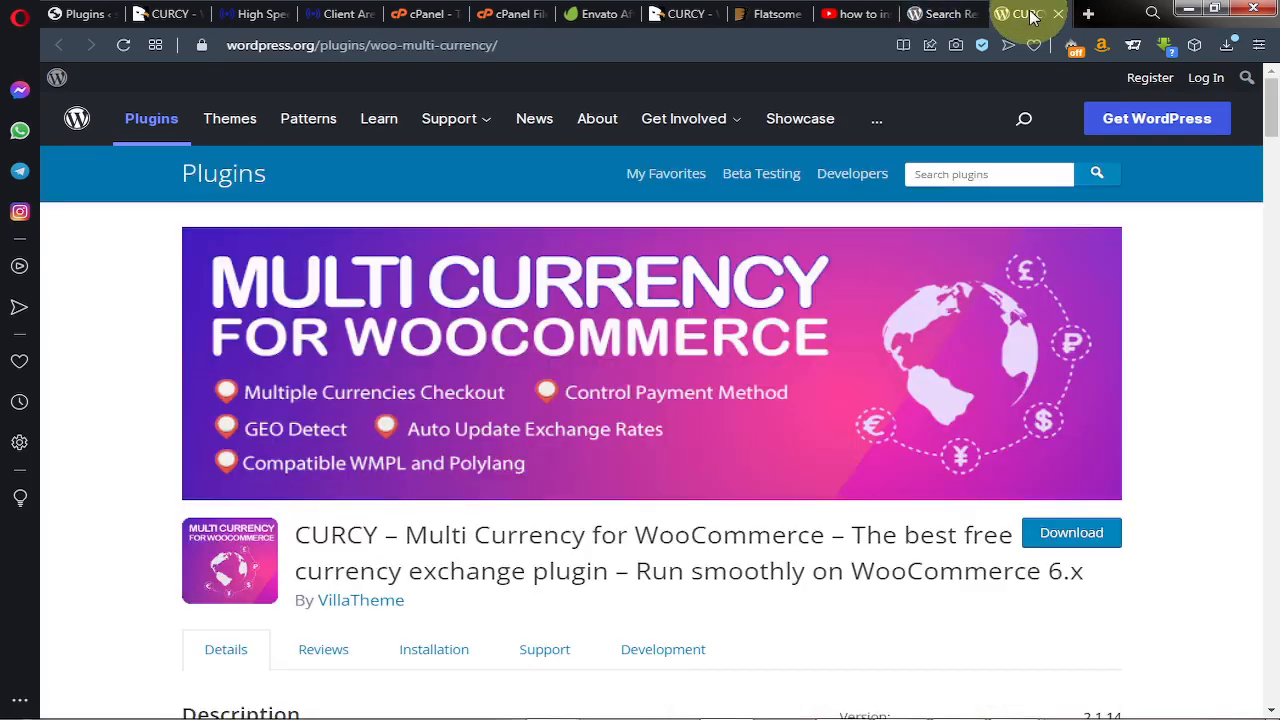
{"action": "left_click", "coordinate": [1072, 536]}
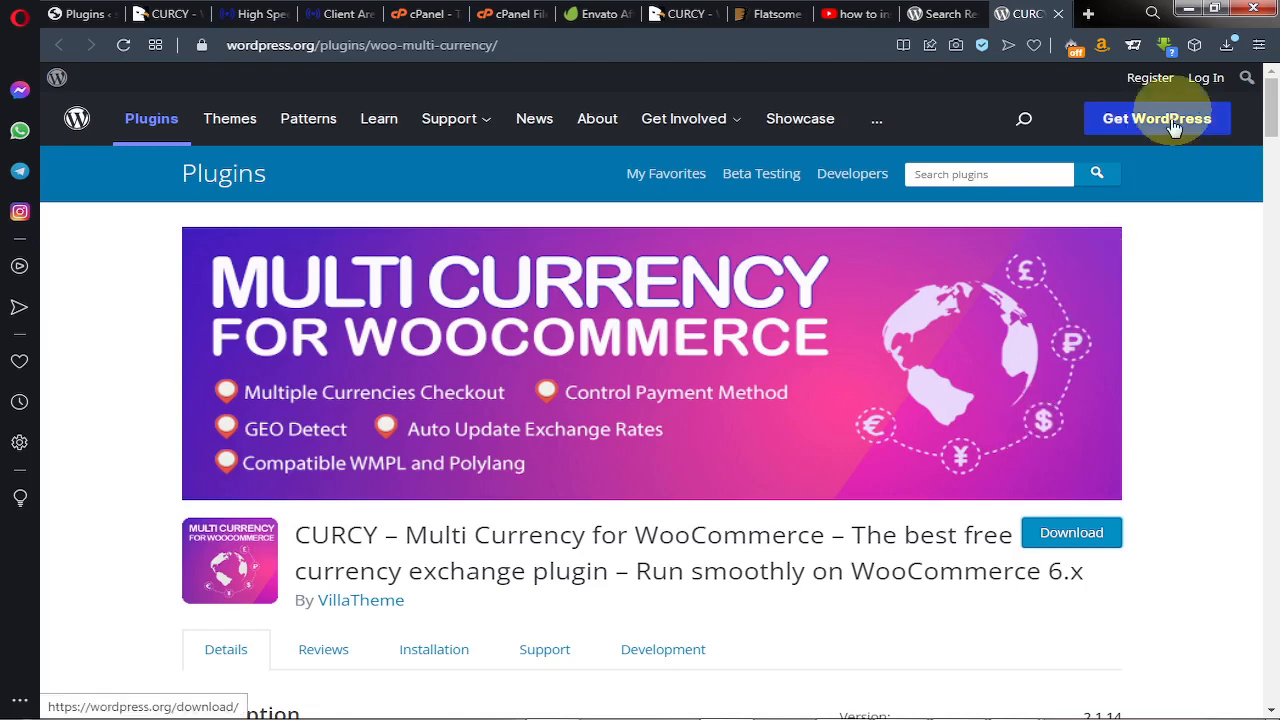
Show the downloaded woo-multi-currency.zip in its folder and extract it to a woo-multi-currency folder in Downloads.
{"action": "left_click", "coordinate": [1226, 45]}
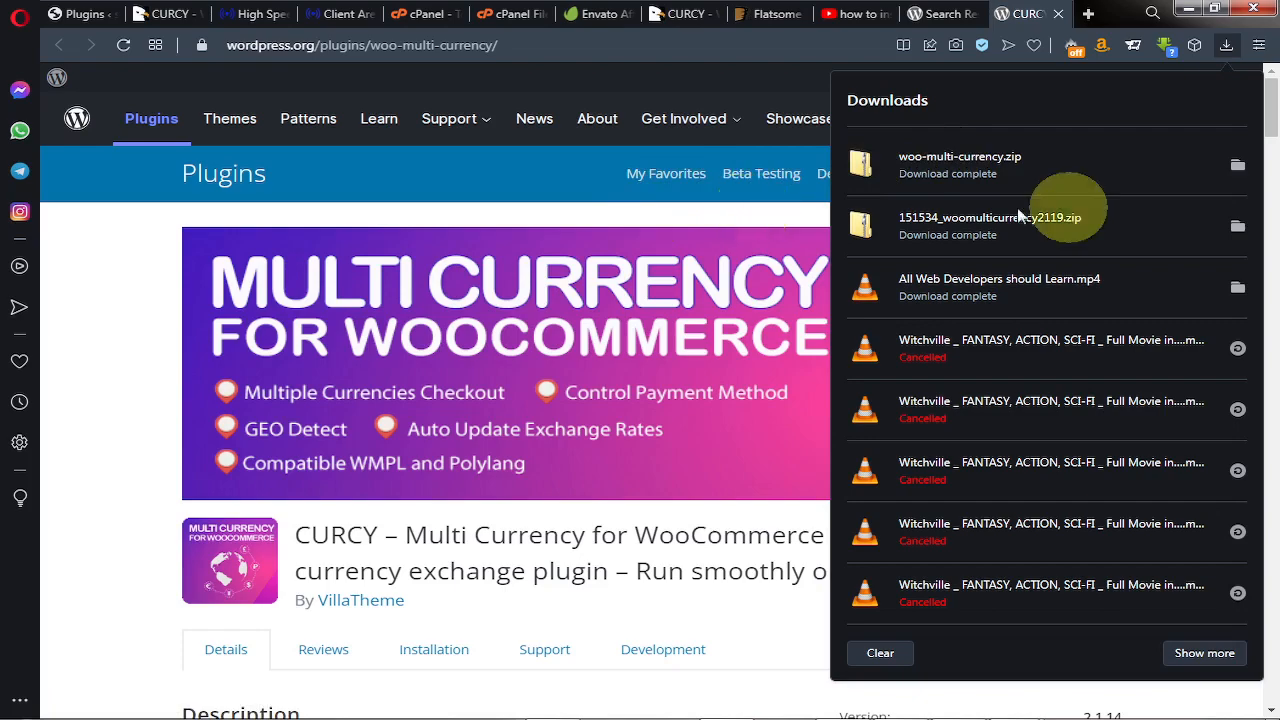
{"action": "left_click", "coordinate": [1237, 167]}
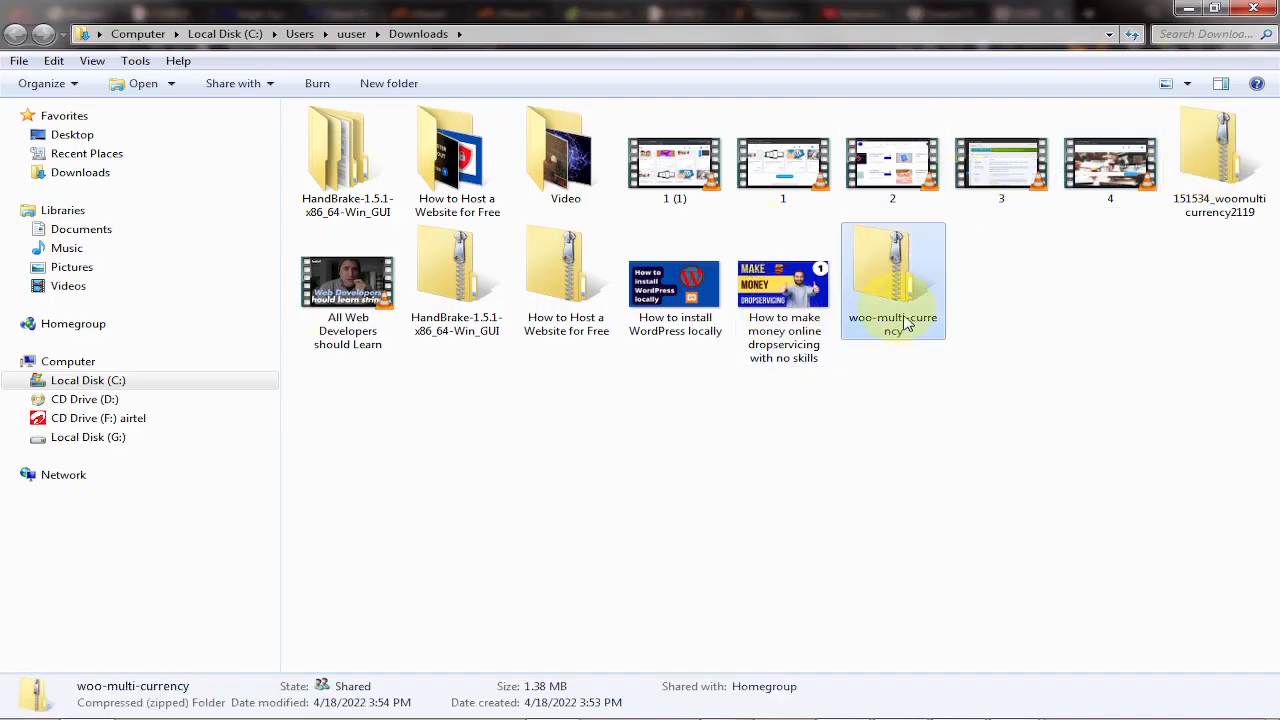
{"action": "mouse_move", "coordinate": [903, 297]}
{"action": "left_mouse_down"}
{"action": "mouse_move", "coordinate": [894, 415]}
{"action": "mouse_move", "coordinate": [894, 314]}
{"action": "left_mouse_up"}
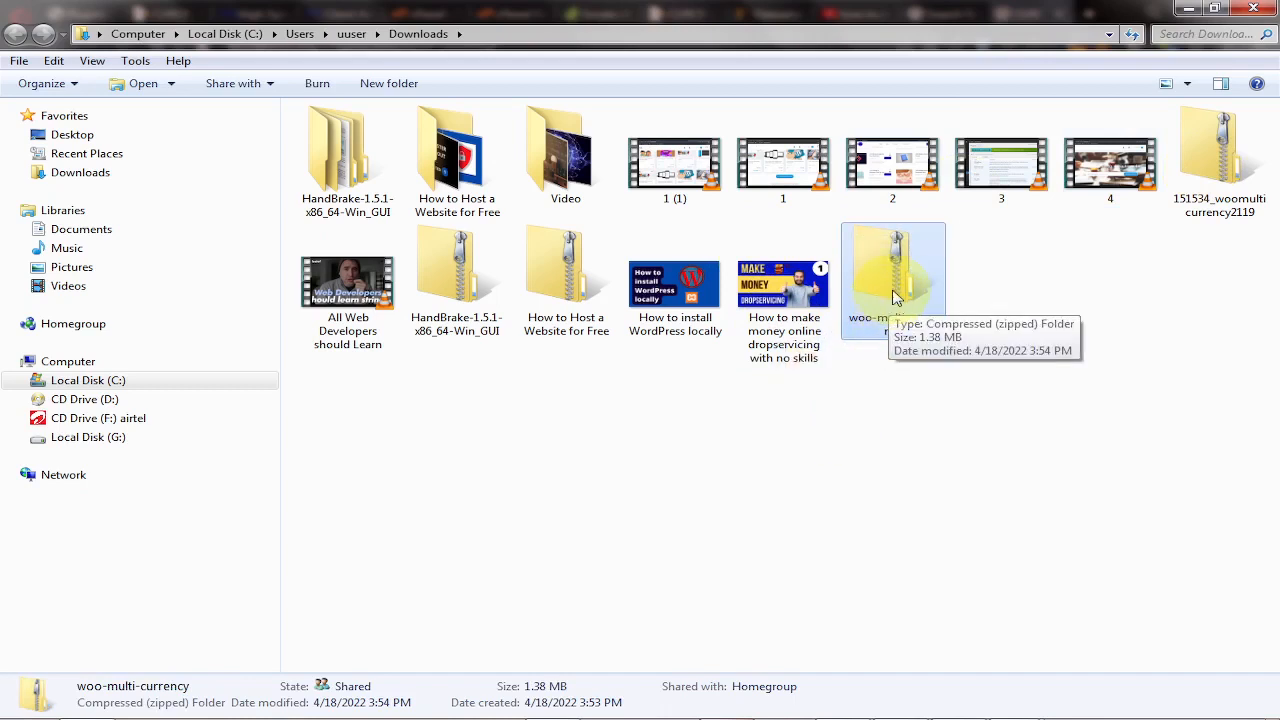
{"action": "right_click", "coordinate": [893, 290]}
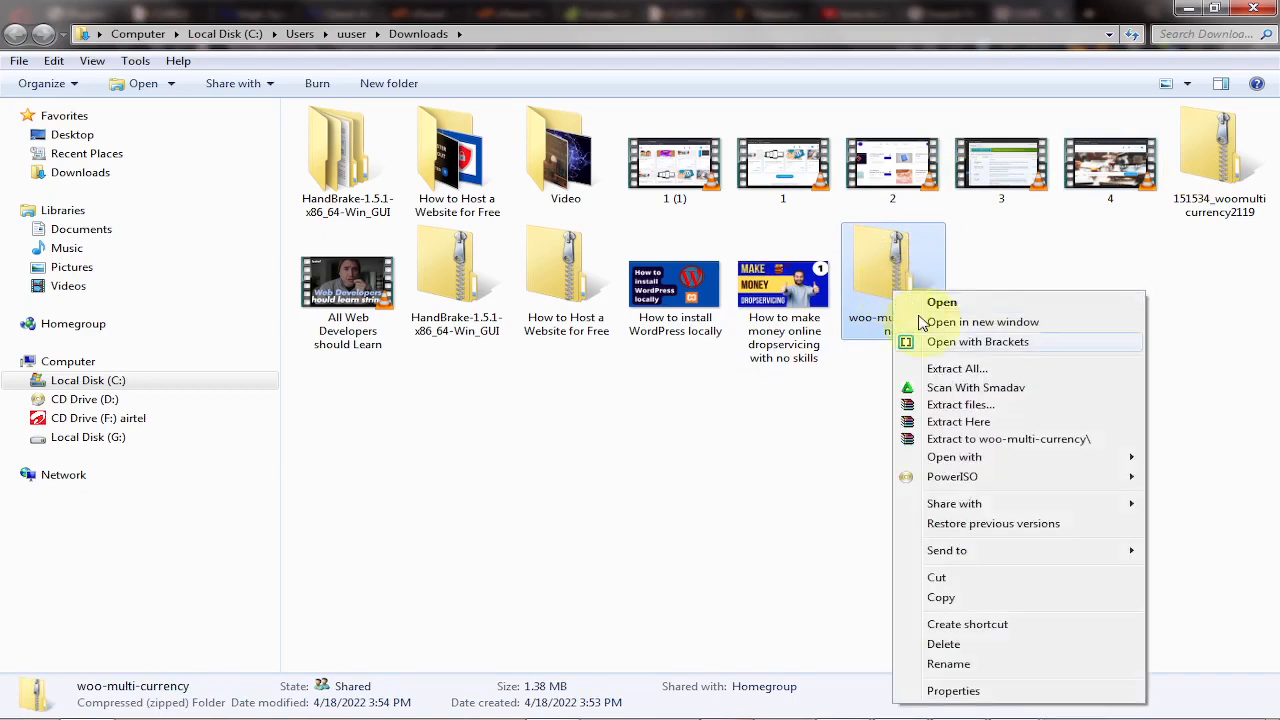
{"action": "left_click", "coordinate": [961, 405]}
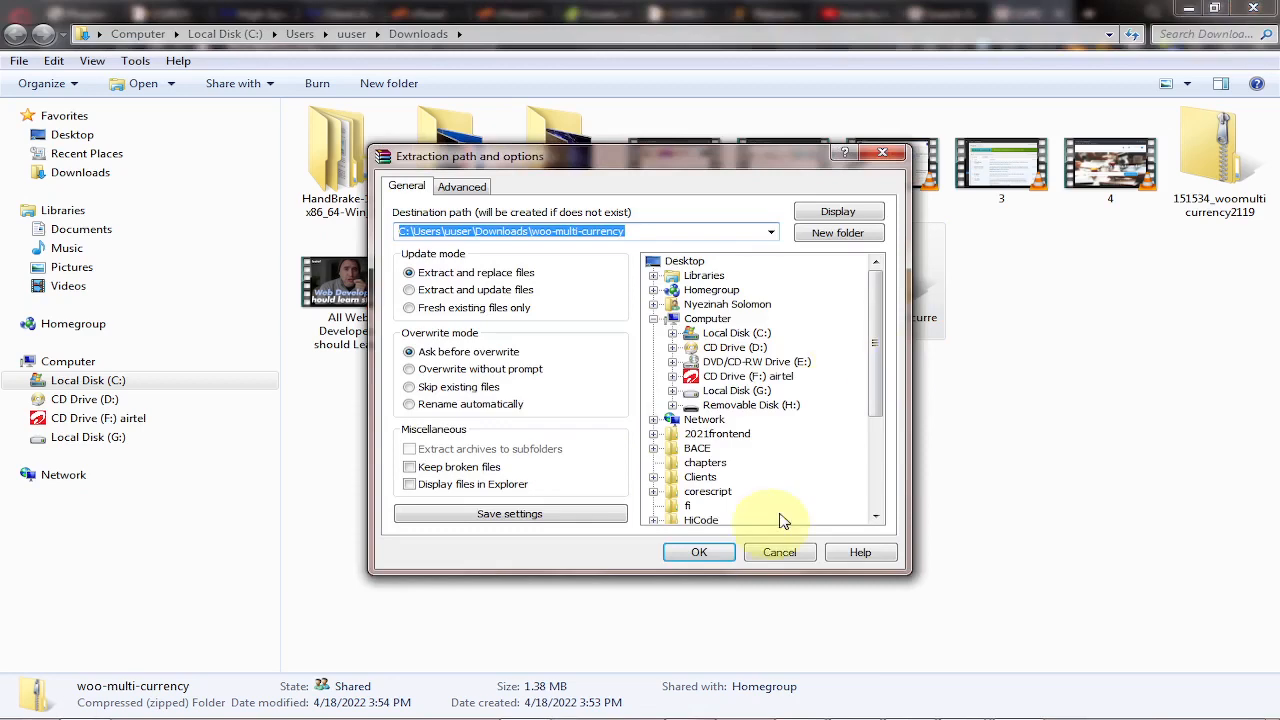
{"action": "left_click", "coordinate": [699, 552]}
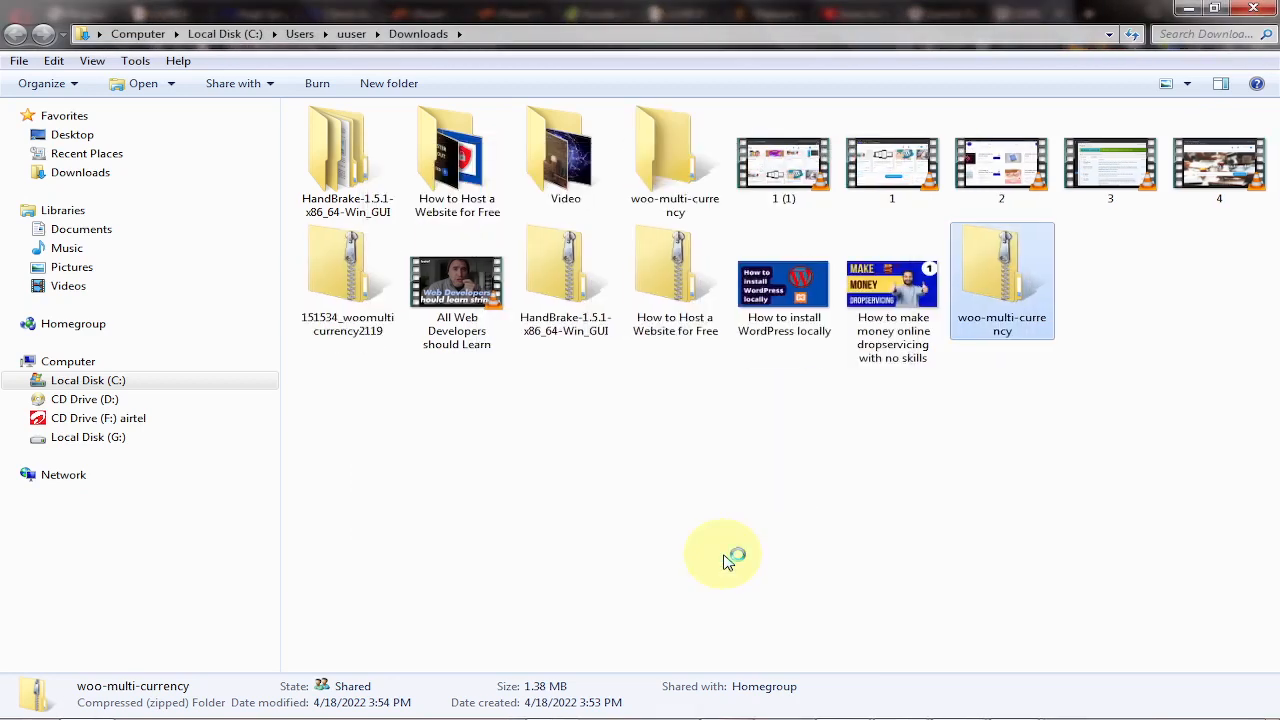
Examine the plugin files inside the extracted nested woo-multi-currency folder and return to the Downloads folder.
{"action": "double_click", "coordinate": [668, 165]}
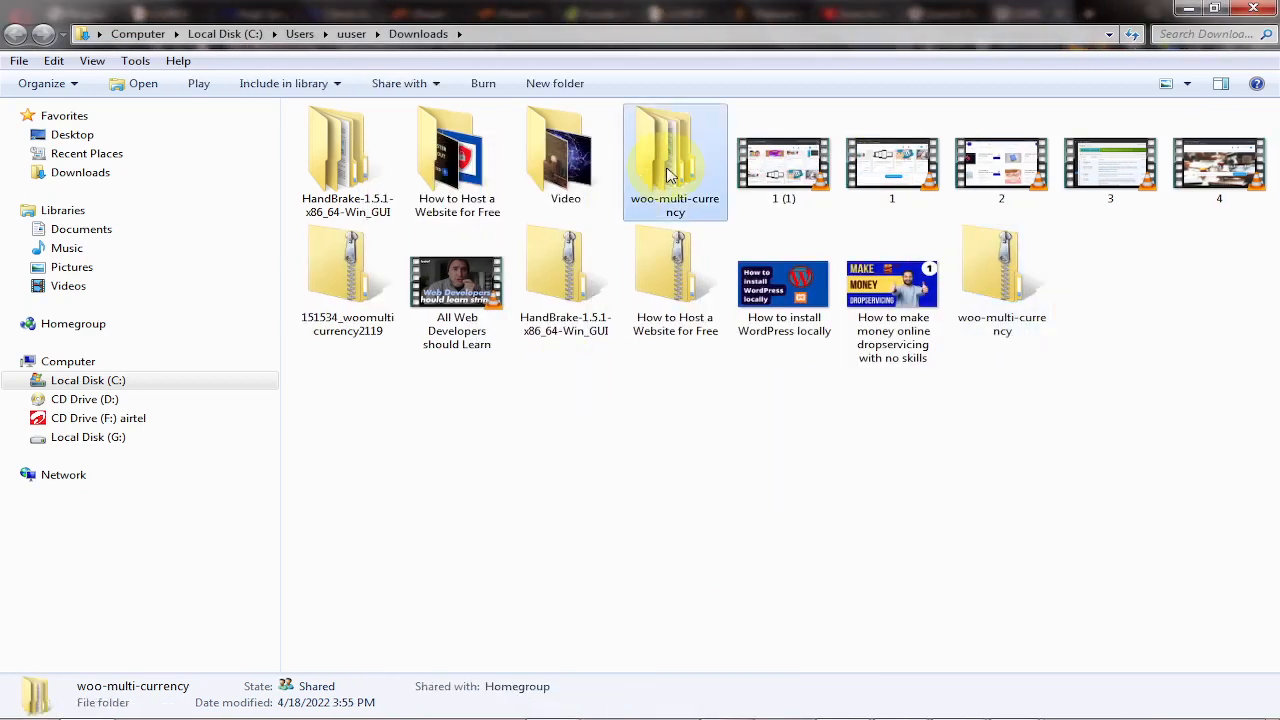
{"action": "double_click", "coordinate": [525, 143]}
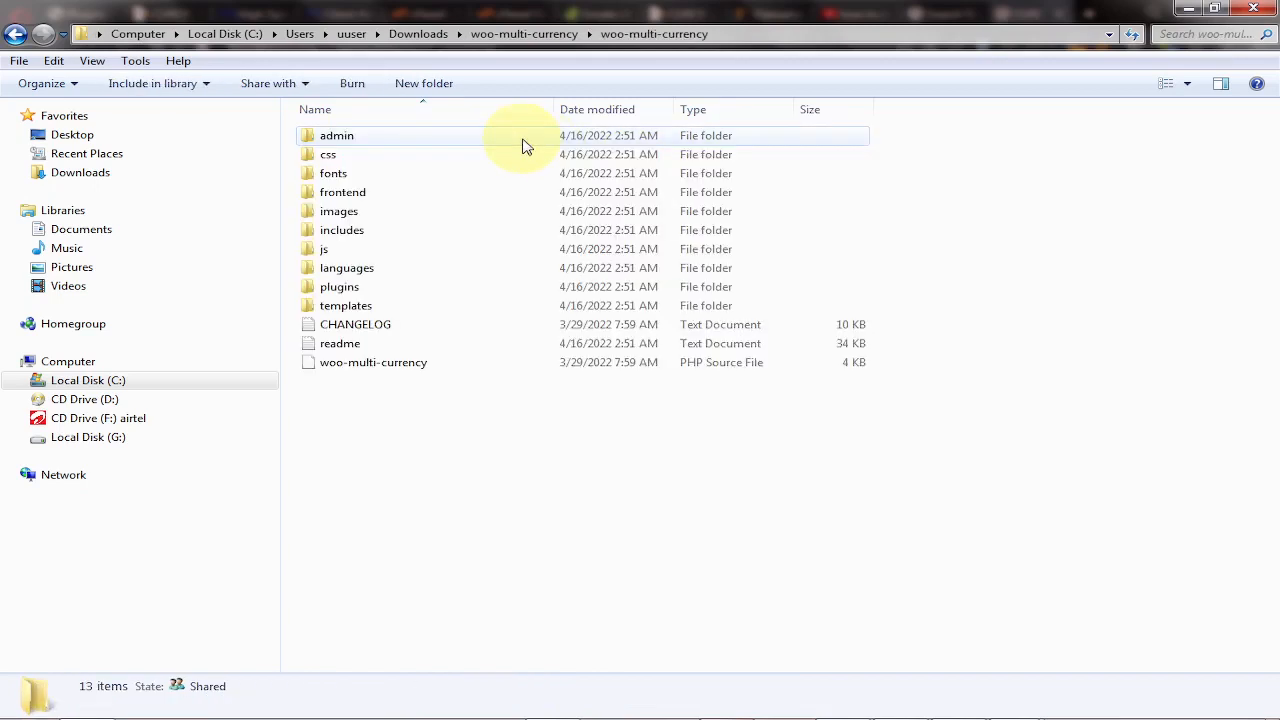
{"action": "left_click", "coordinate": [15, 36]}
{"action": "left_click", "coordinate": [15, 36]}
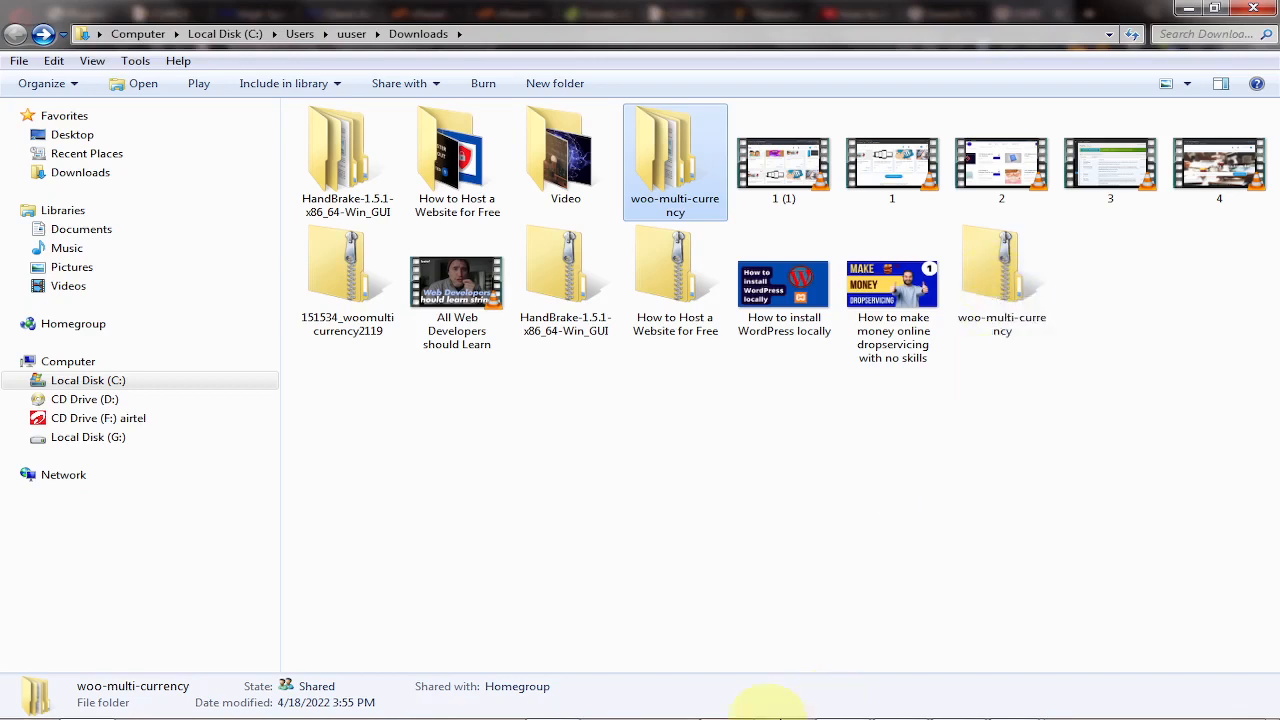
Switch back to the Opera browser, bring up the hosting account's cPanel Tools page and reload it.
{"action": "mouse_move", "coordinate": [727, 703]}
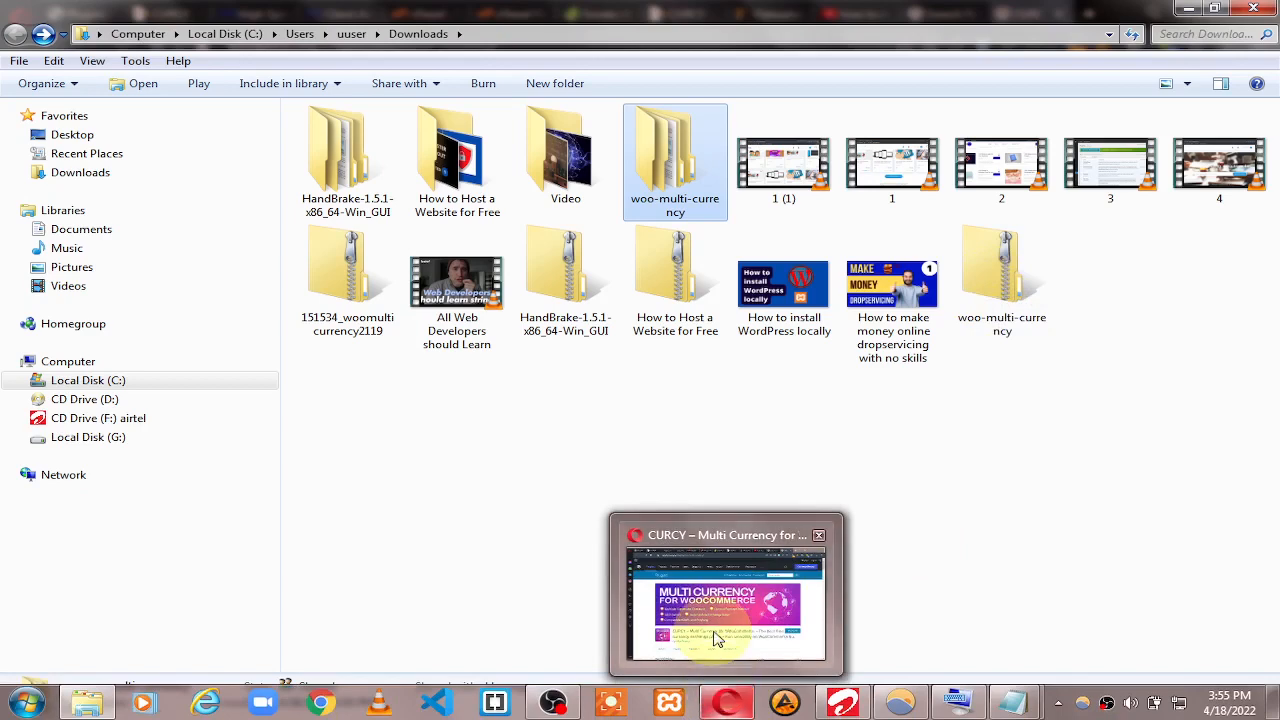
{"action": "mouse_move", "coordinate": [716, 625]}
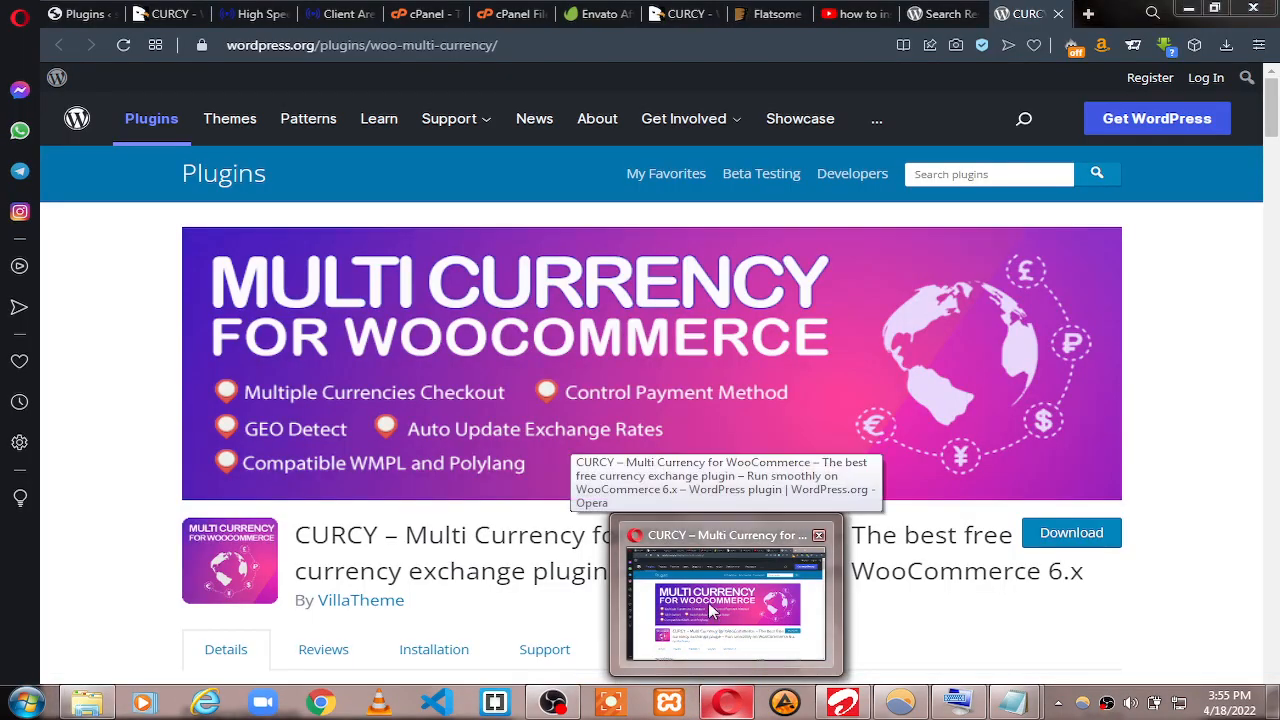
{"action": "left_click", "coordinate": [716, 625]}
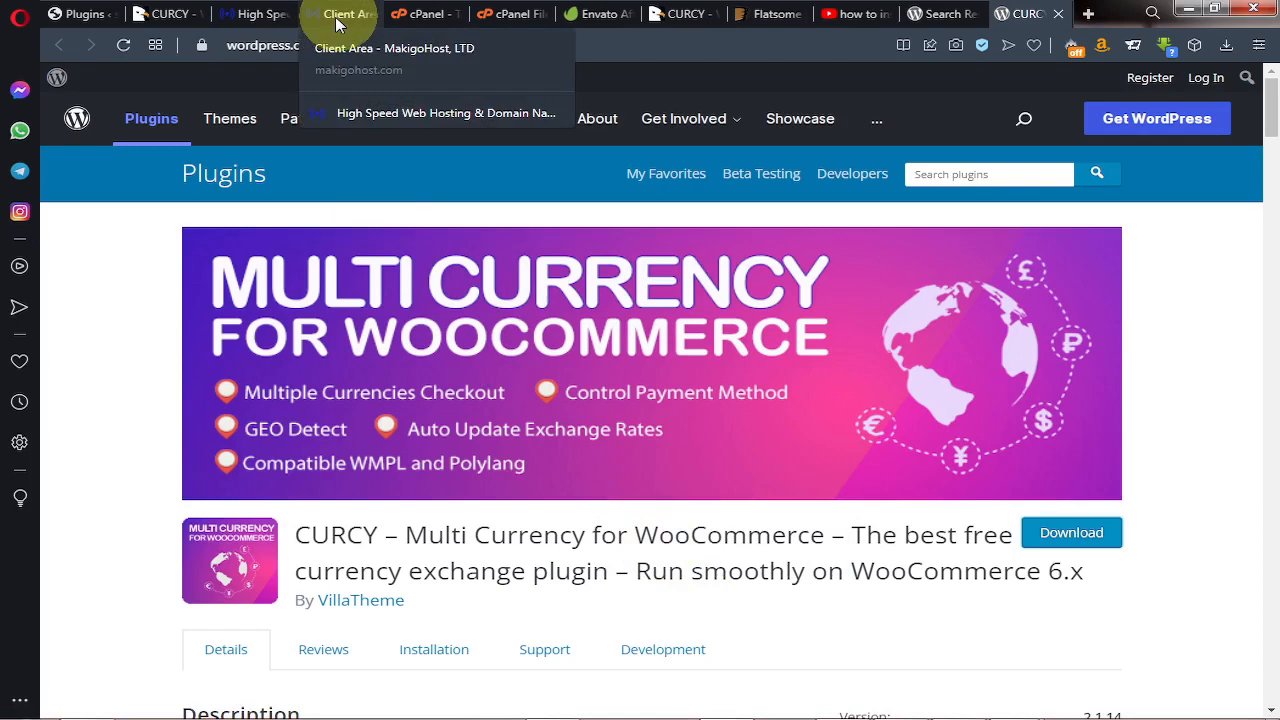
{"action": "left_click", "coordinate": [422, 22]}
{"action": "left_click", "coordinate": [343, 14]}
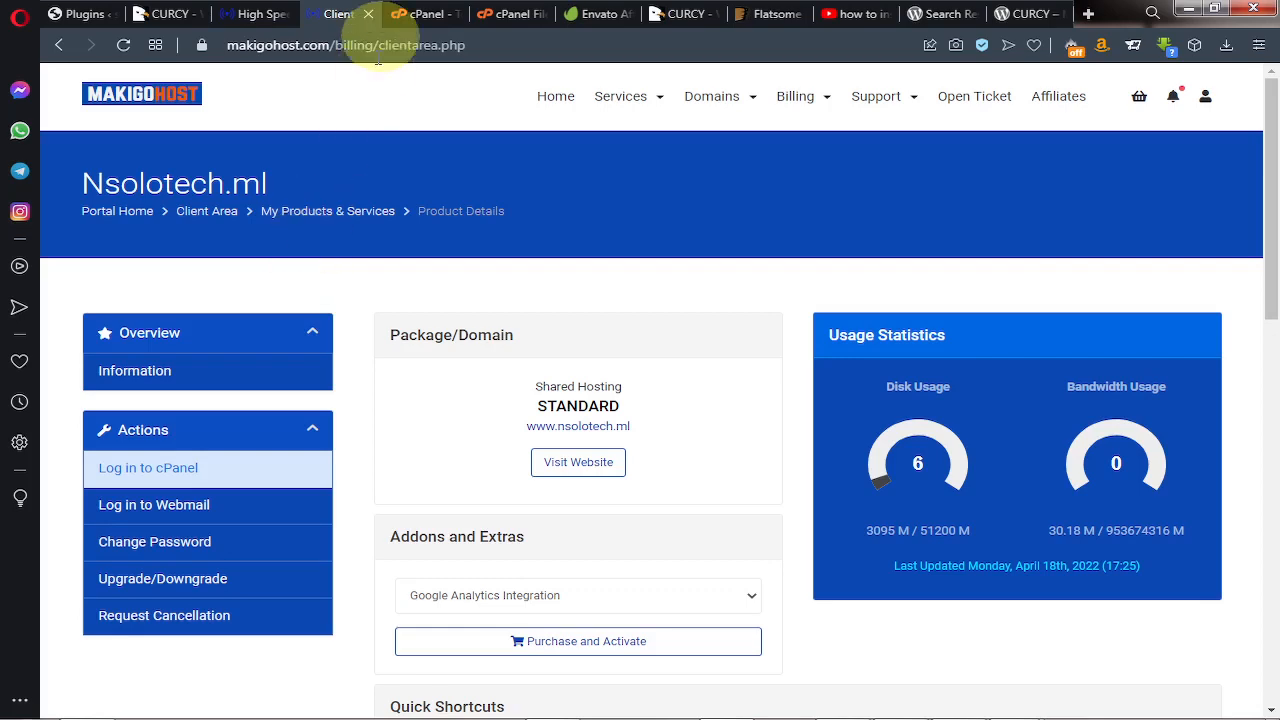
{"action": "left_click", "coordinate": [414, 14]}
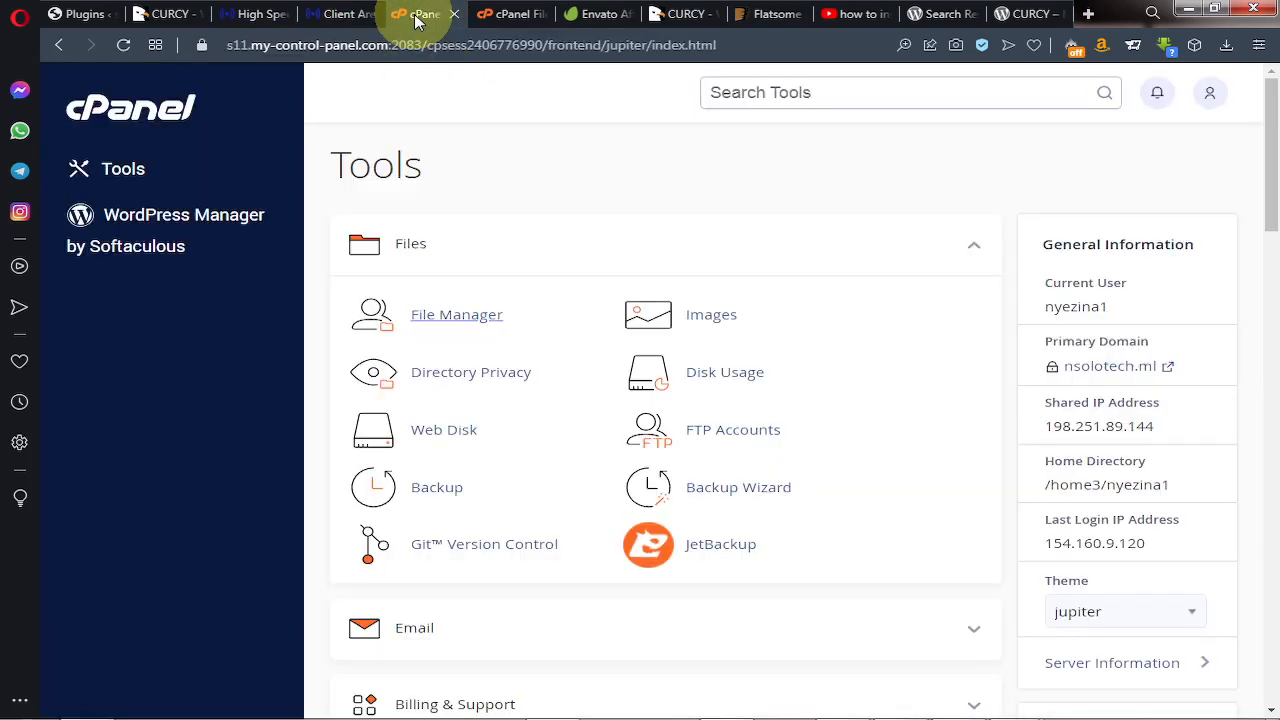
{"action": "left_click", "coordinate": [121, 47]}
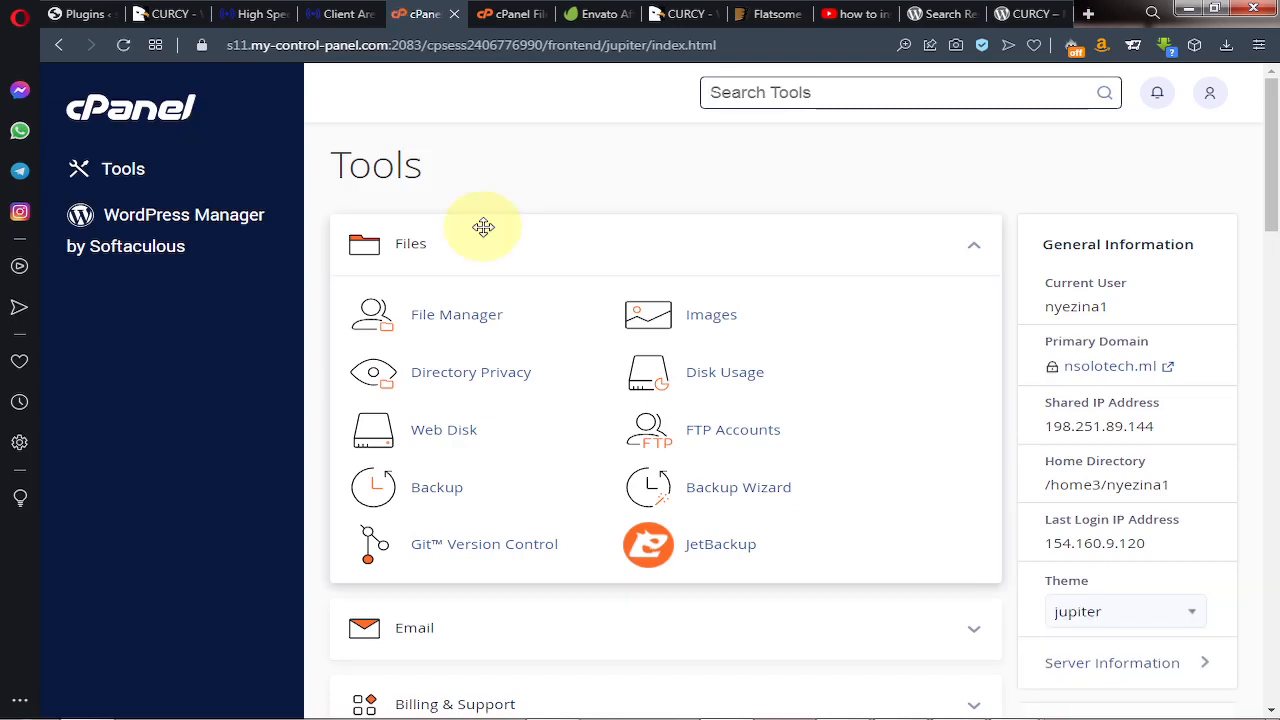
Open the MultiPHP INI Editor from the cPanel tools and load the PHP settings of shopping.nsolotech.ml.
{"action": "scroll", "coordinate": [577, 219], "scroll_direction": "down", "scroll_amount": 1}
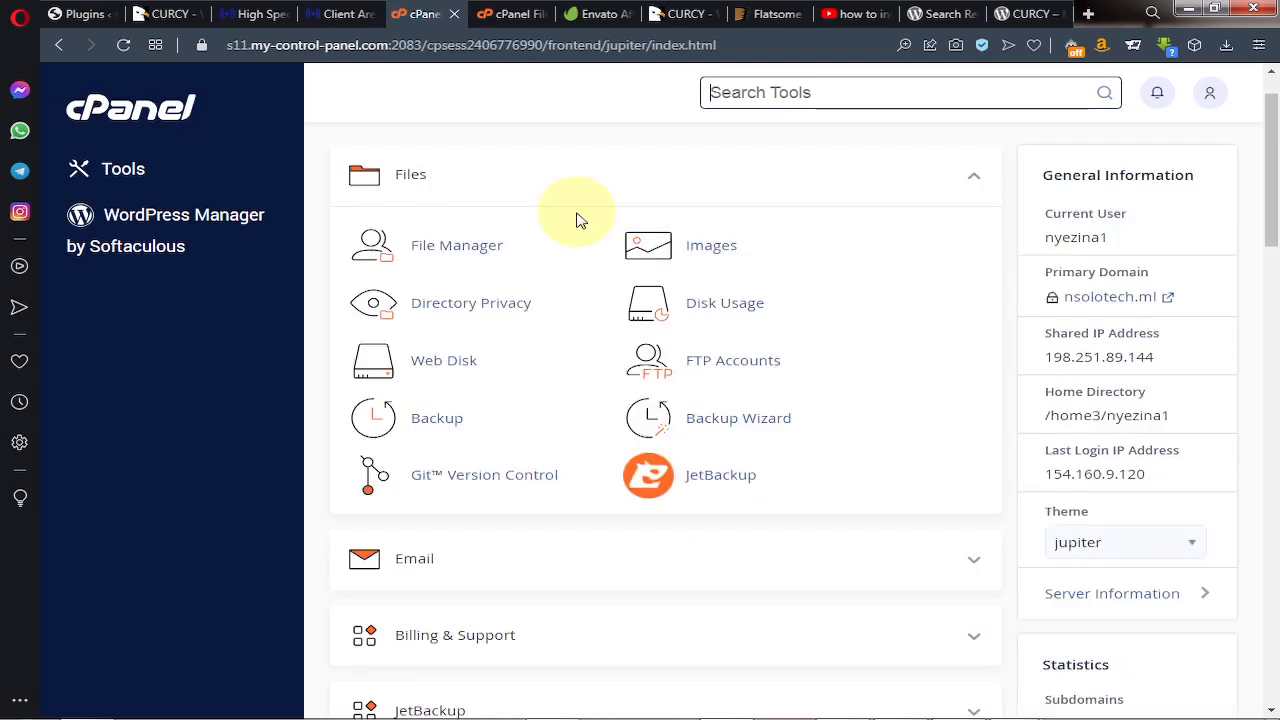
{"action": "scroll", "coordinate": [577, 222], "scroll_direction": "down", "scroll_amount": 4}
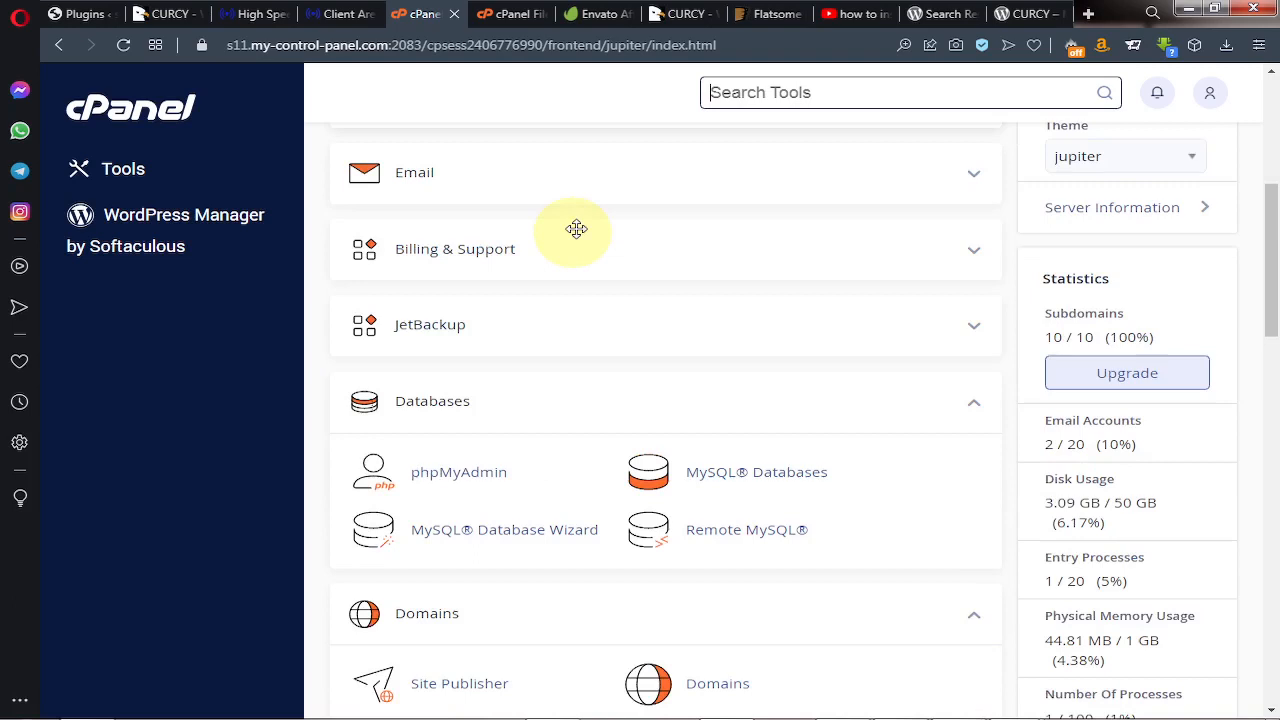
{"action": "scroll", "coordinate": [577, 229], "scroll_direction": "down", "scroll_amount": 9}
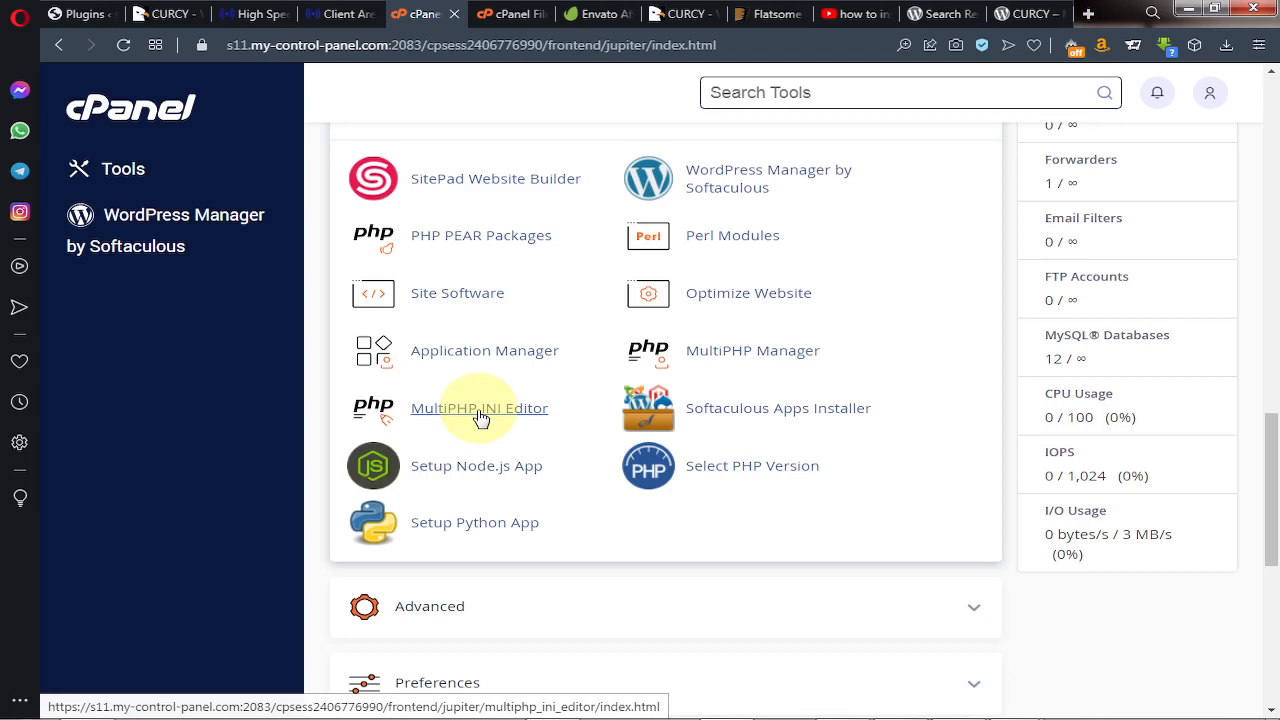
{"action": "left_click", "coordinate": [481, 418]}
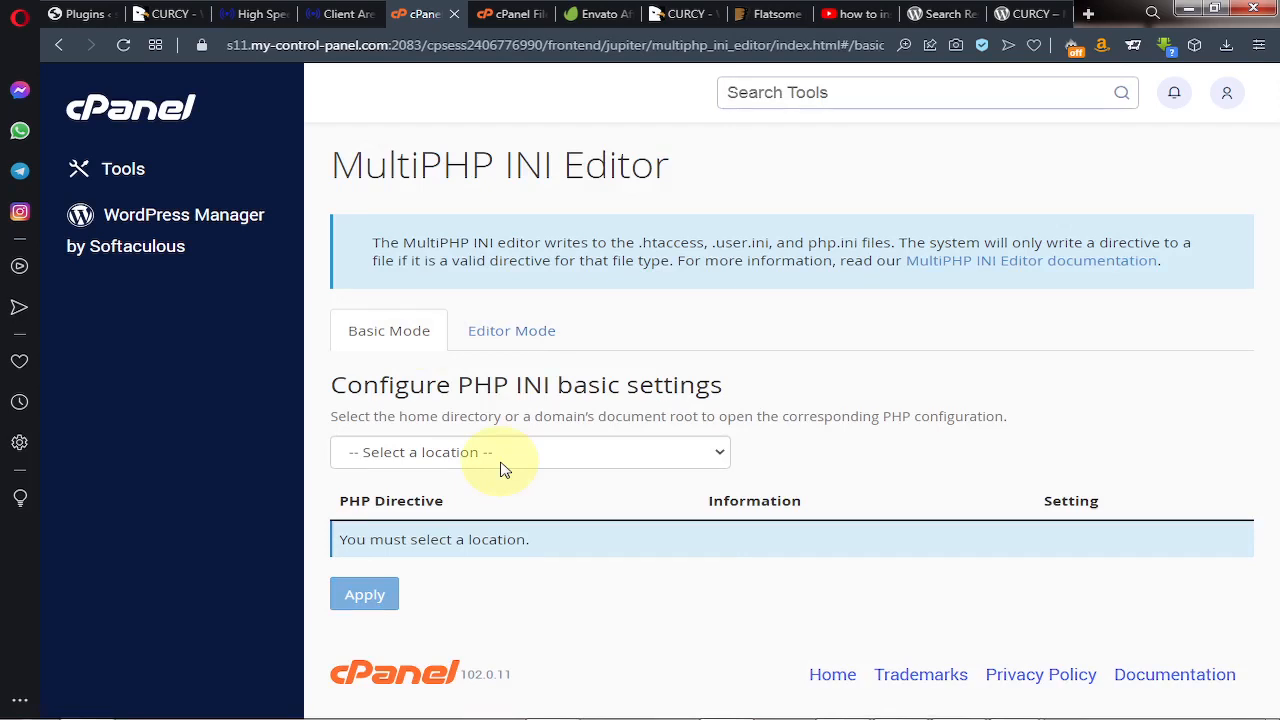
{"action": "left_click", "coordinate": [505, 455]}
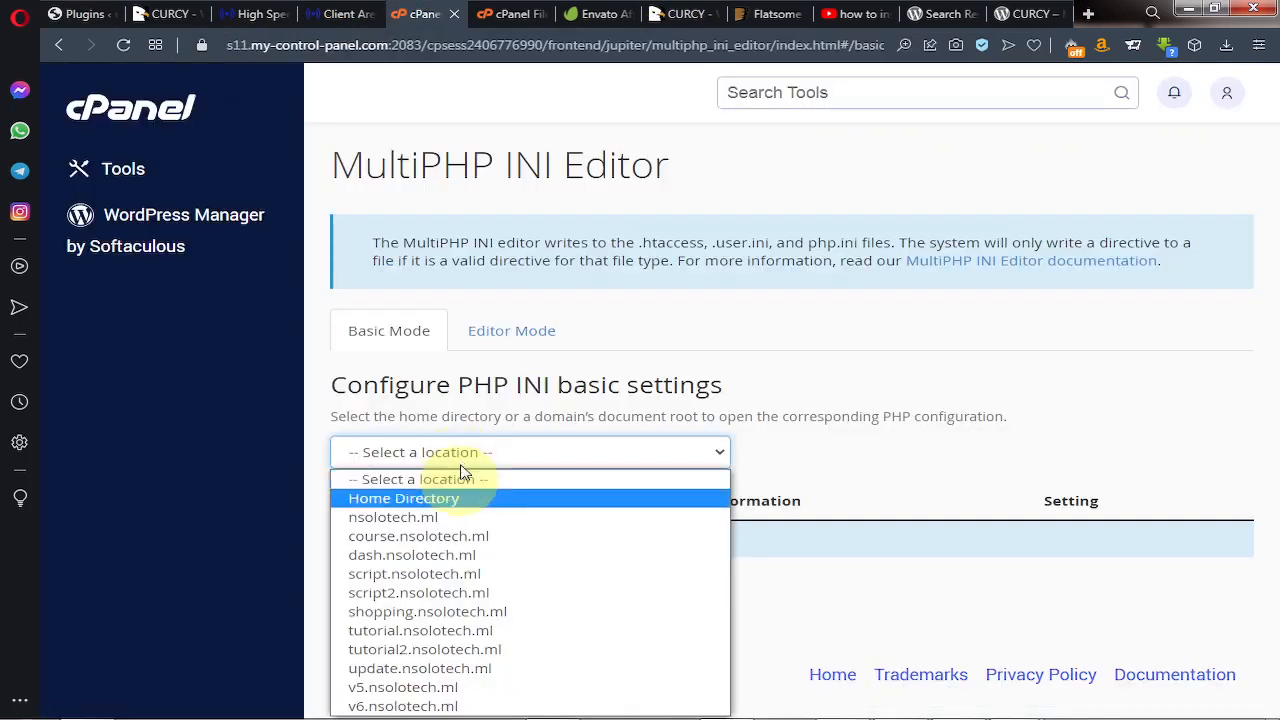
{"action": "left_click", "coordinate": [432, 619]}
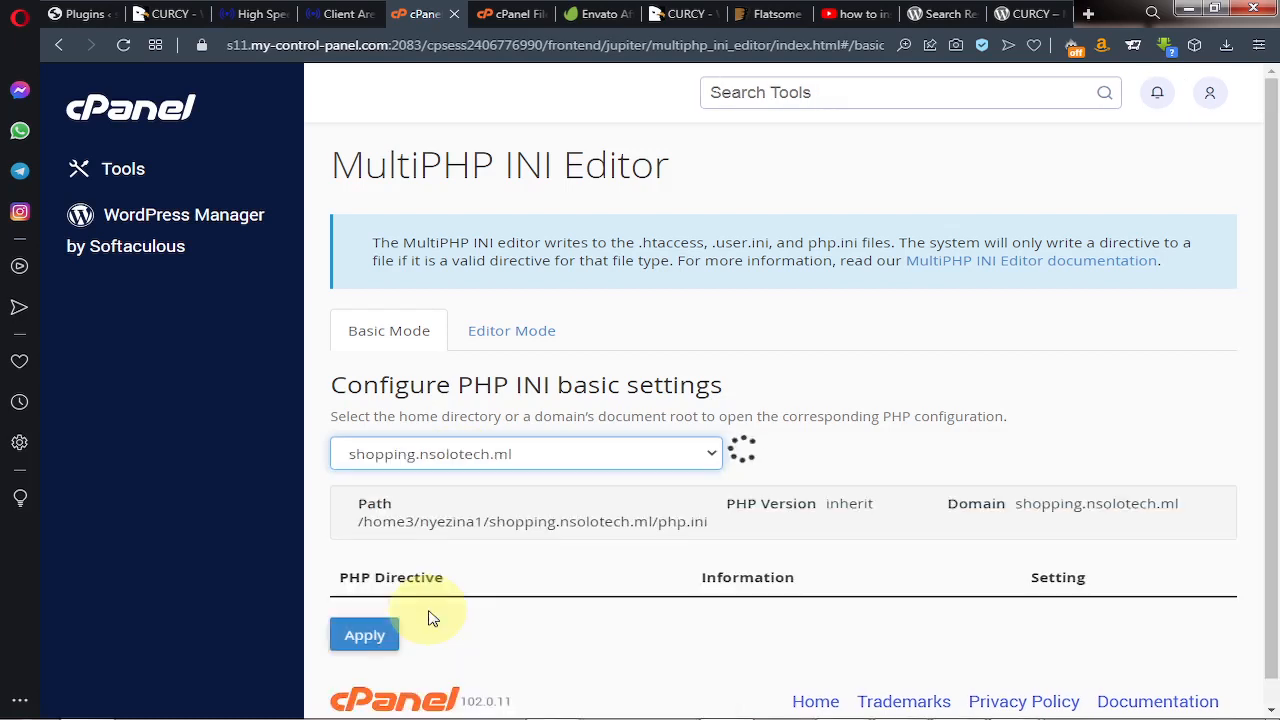
Examine the PHP limits down to upload_max_filesize and check the size of the woo-multi-currency zip in Downloads against them.
{"action": "scroll", "coordinate": [1277, 287], "scroll_direction": "down", "scroll_amount": 1}
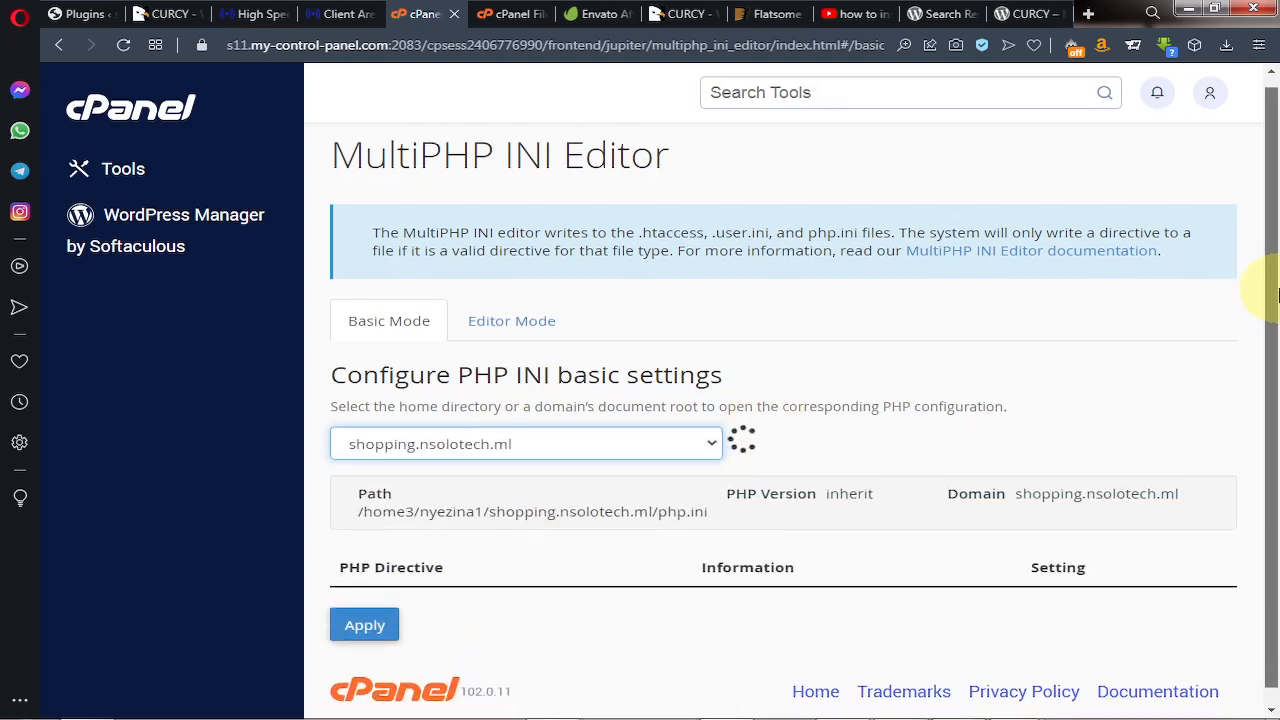
{"action": "scroll", "coordinate": [1048, 403], "scroll_direction": "down", "scroll_amount": 5}
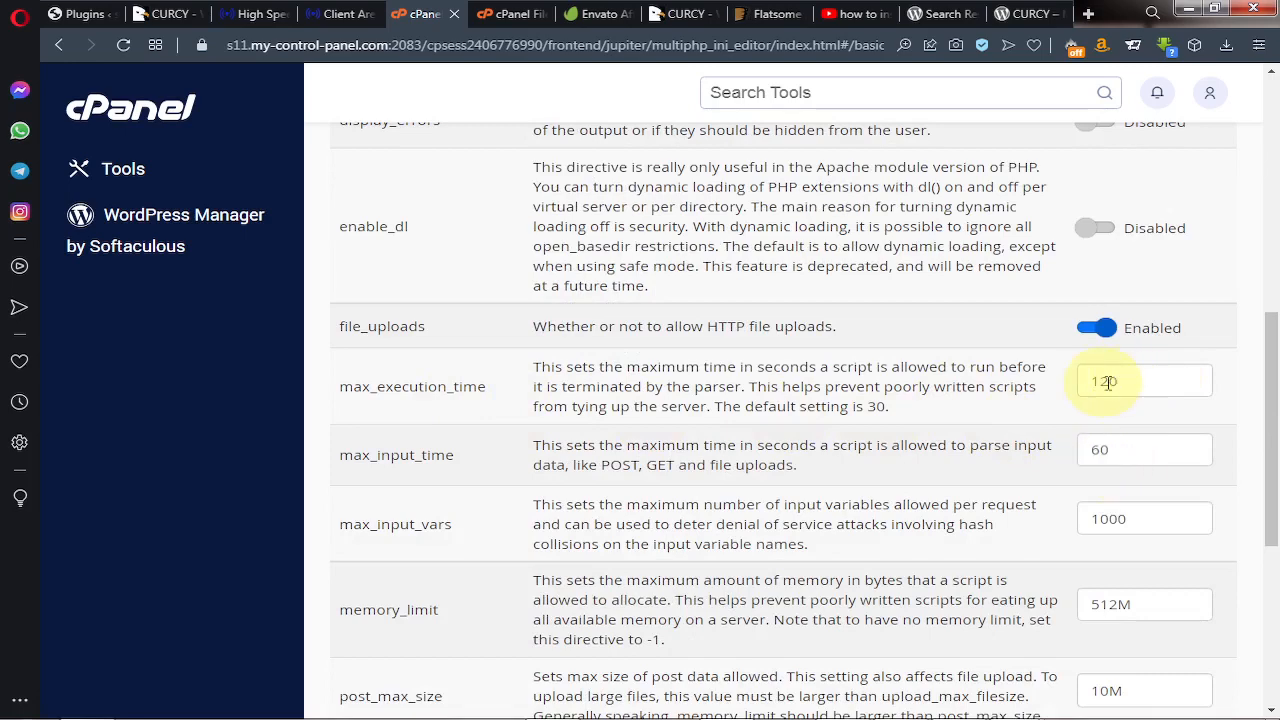
{"action": "scroll", "coordinate": [1100, 450], "scroll_direction": "down", "scroll_amount": 4}
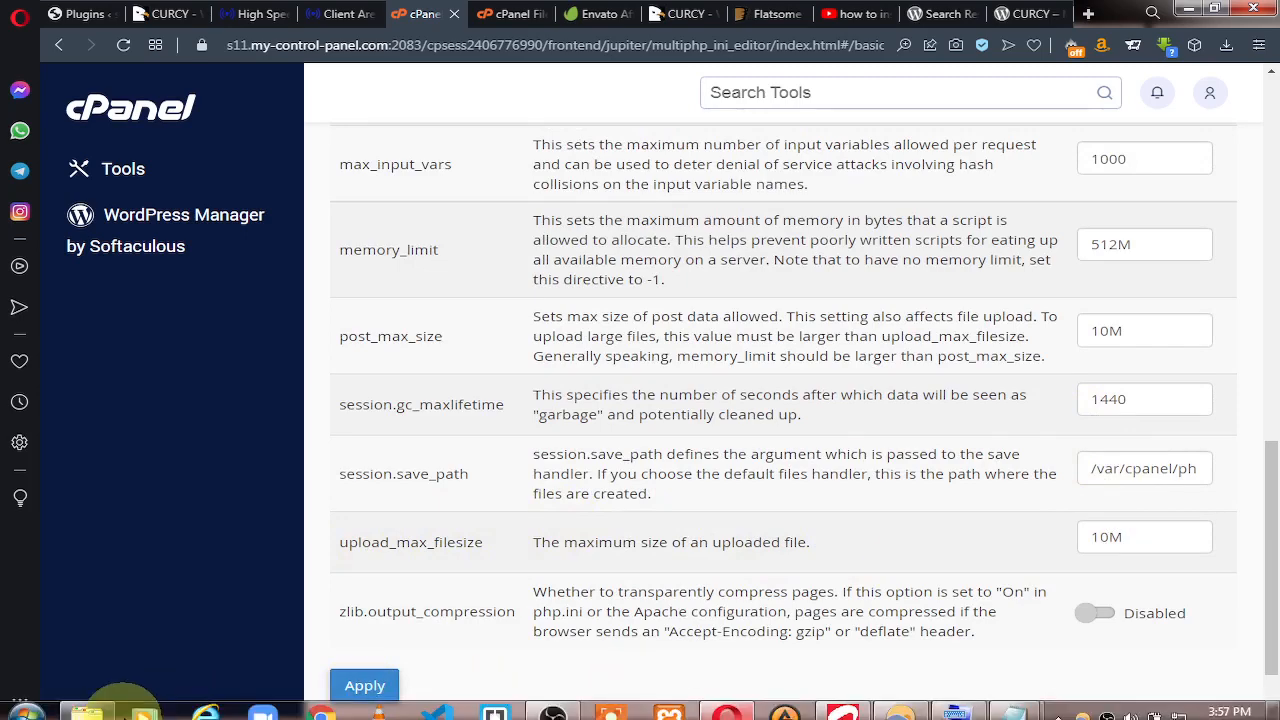
{"action": "left_click", "coordinate": [86, 703]}
{"action": "left_click", "coordinate": [995, 280]}
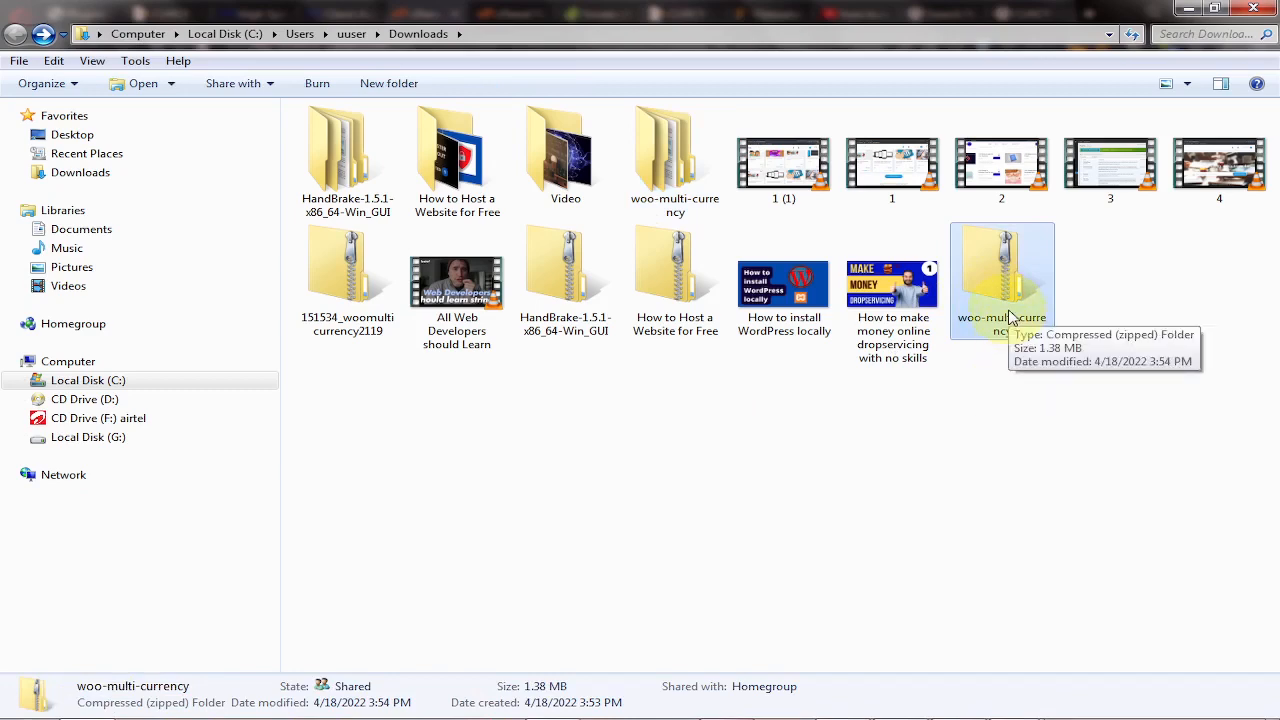
{"action": "left_click", "coordinate": [725, 703]}
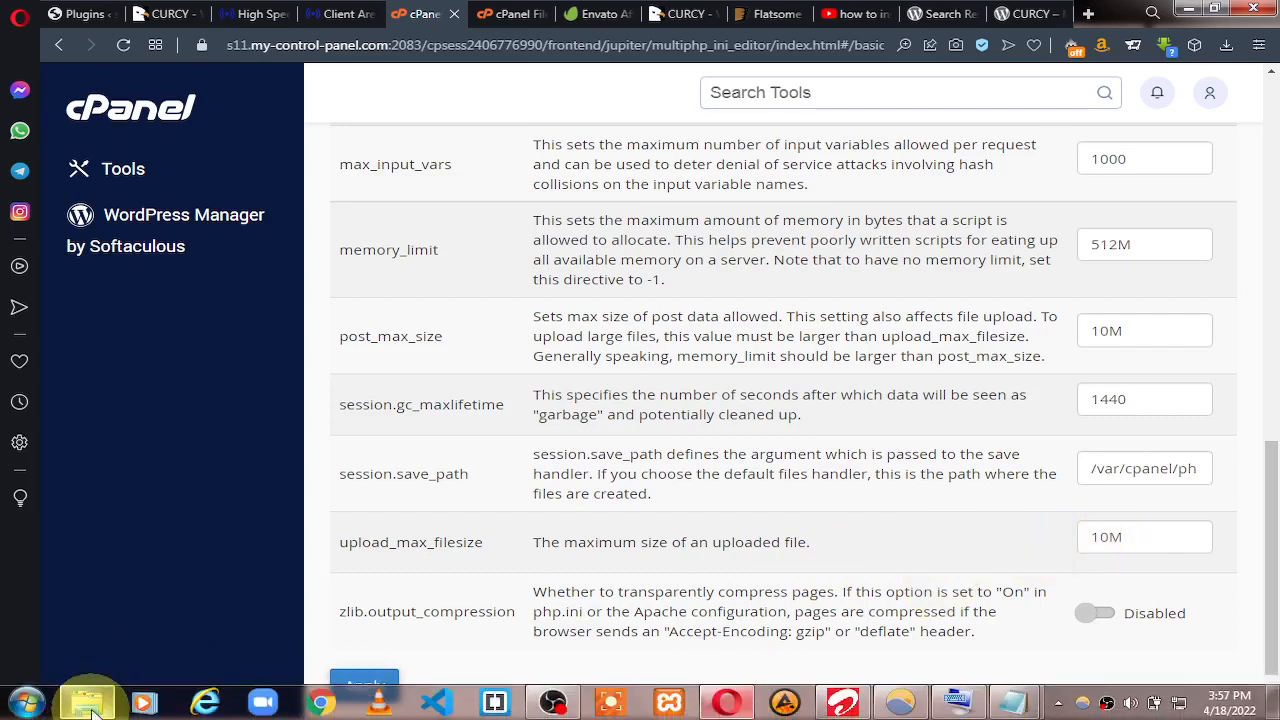
{"action": "left_click", "coordinate": [88, 703]}
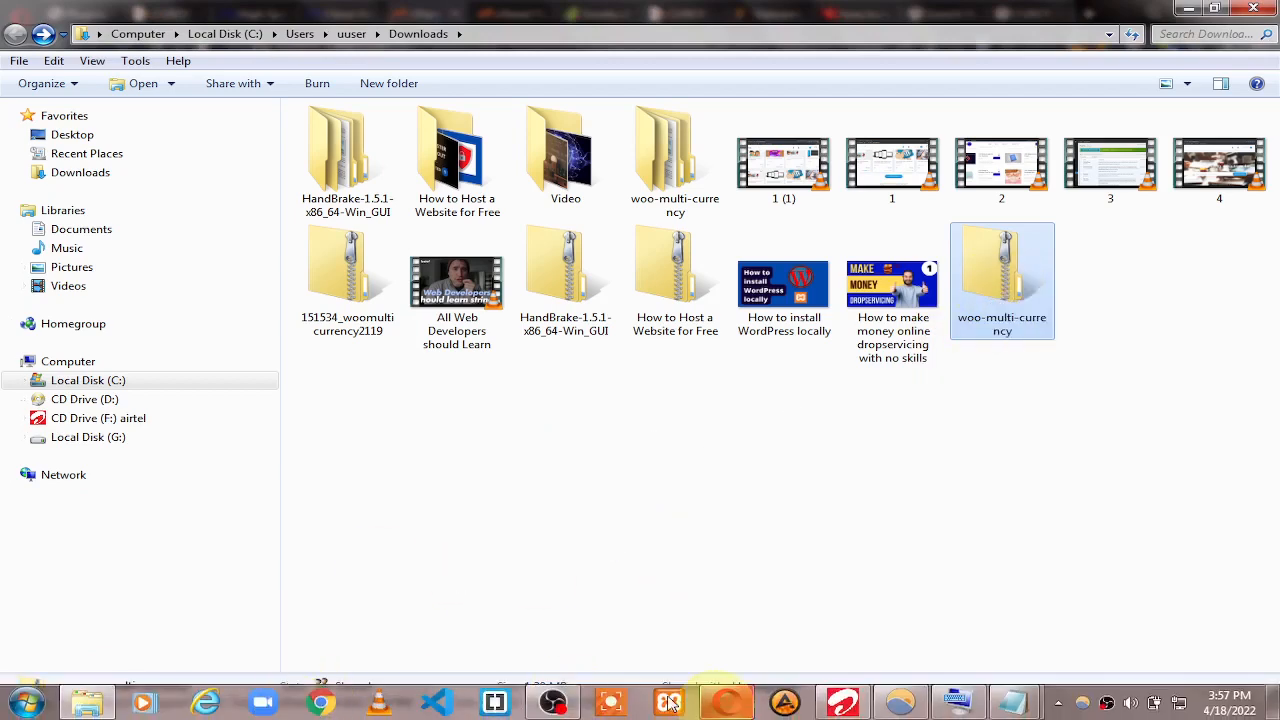
{"action": "left_click", "coordinate": [730, 703]}
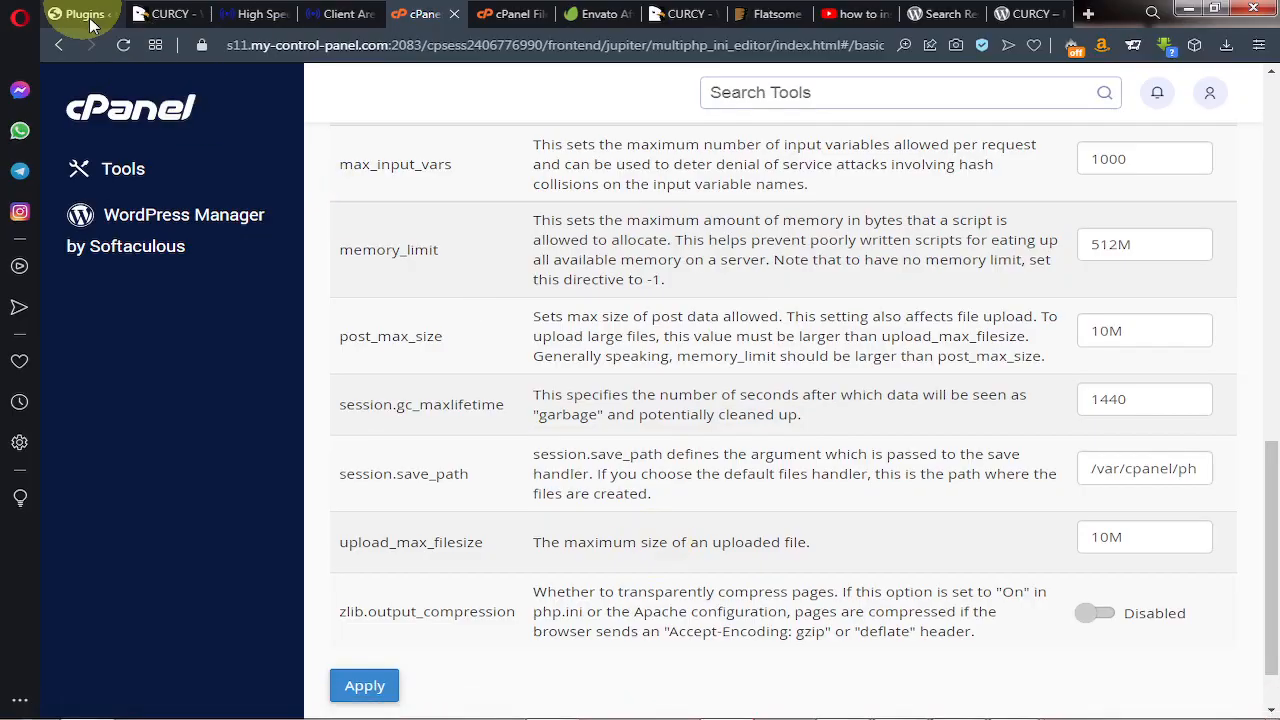
Return to the WordPress admin of shopping.nsolotech.ml and open the form for uploading a new plugin zip.
{"action": "left_click", "coordinate": [86, 12]}
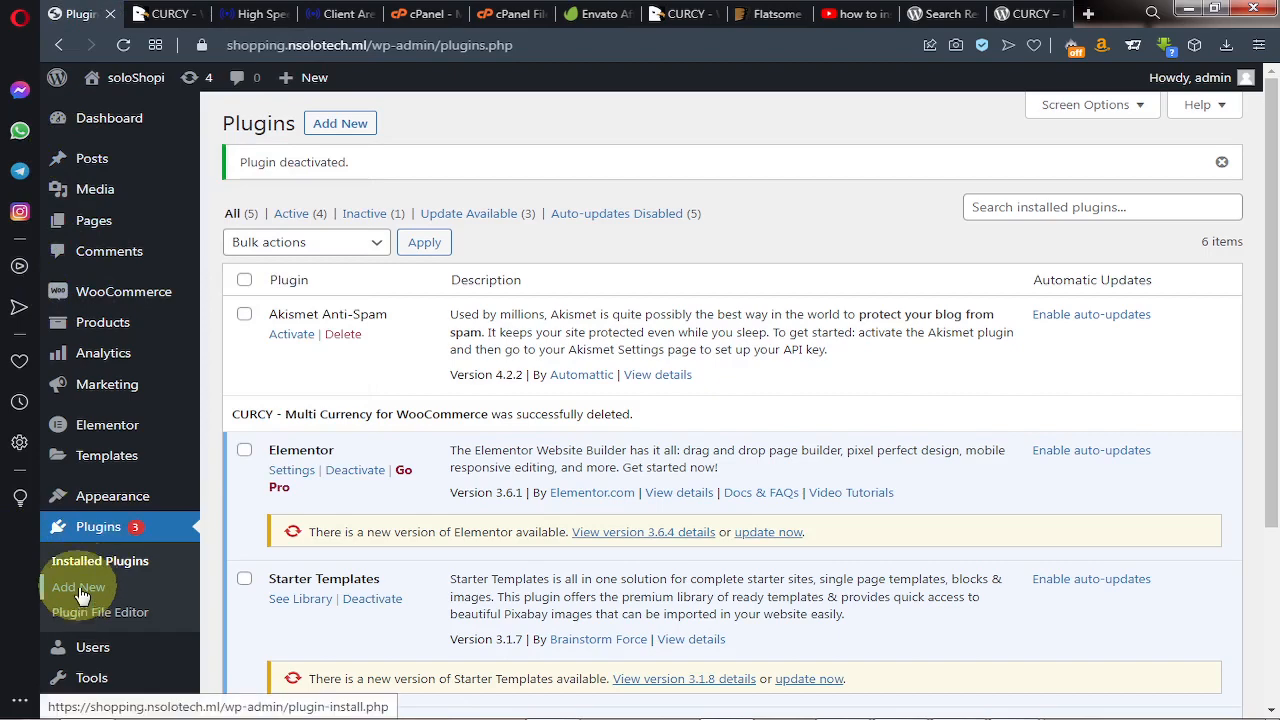
{"action": "left_click", "coordinate": [347, 132]}
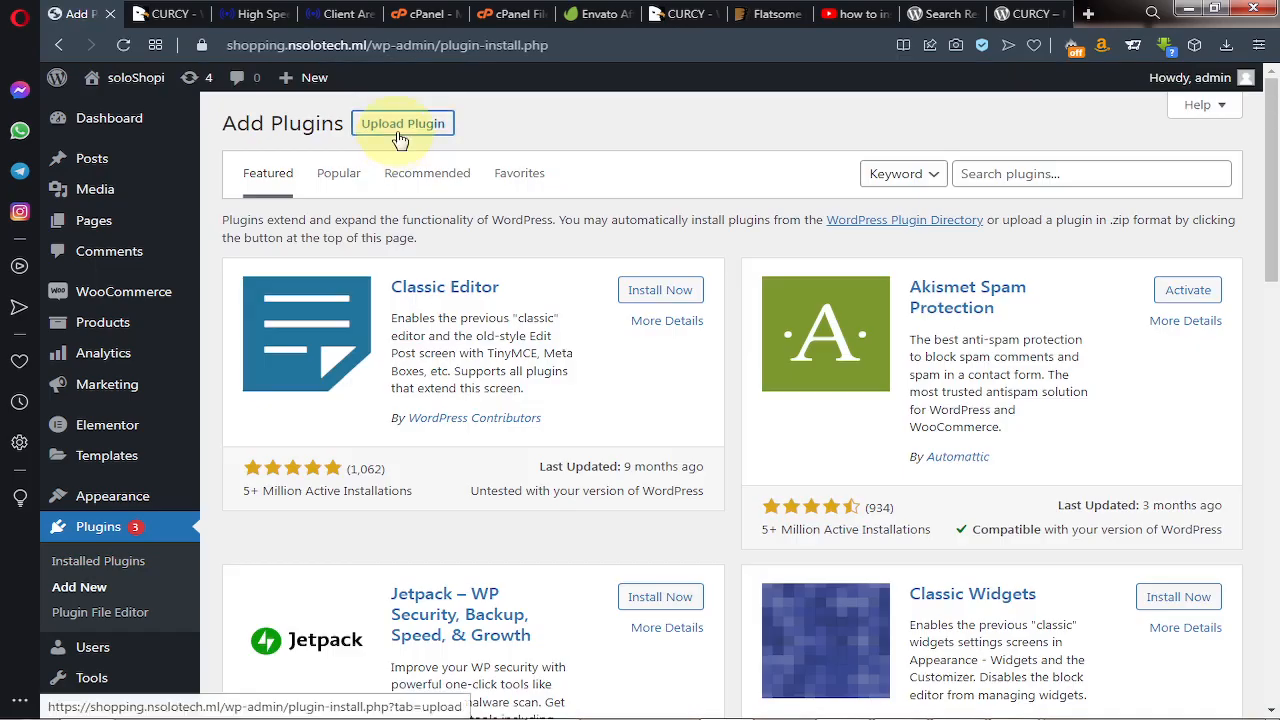
{"action": "left_click", "coordinate": [401, 133]}
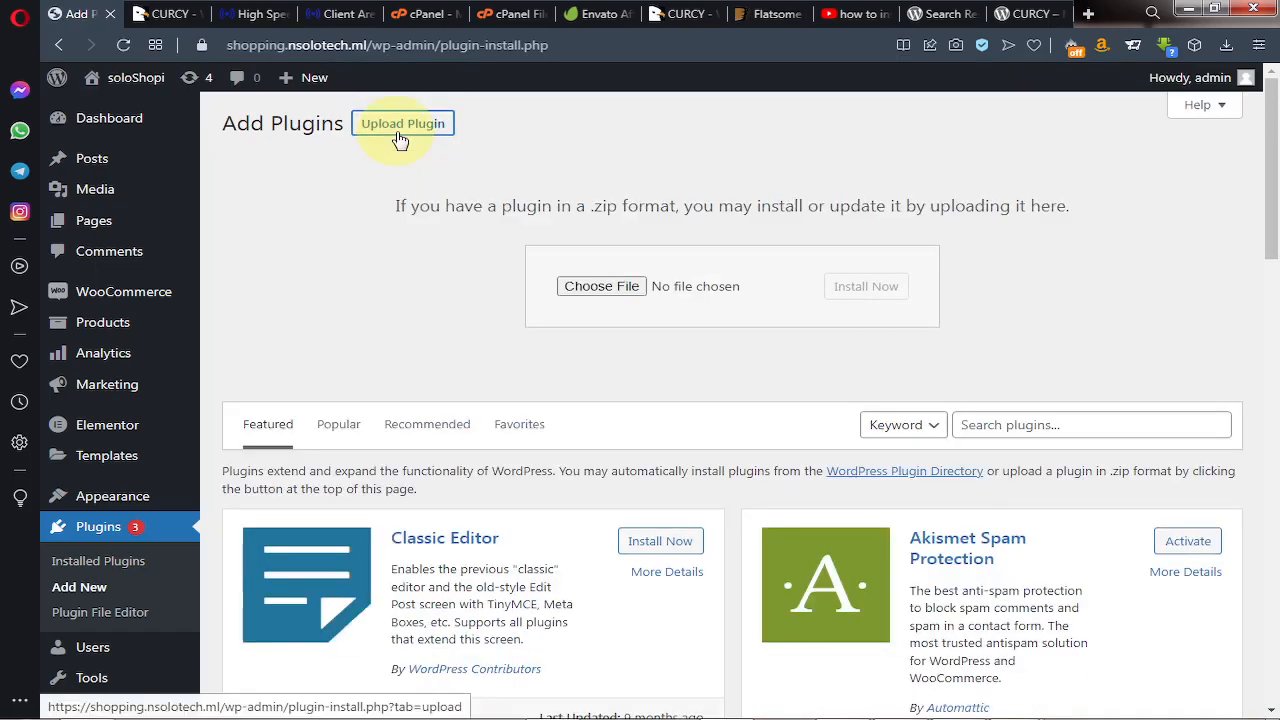
{"action": "left_click", "coordinate": [601, 287]}
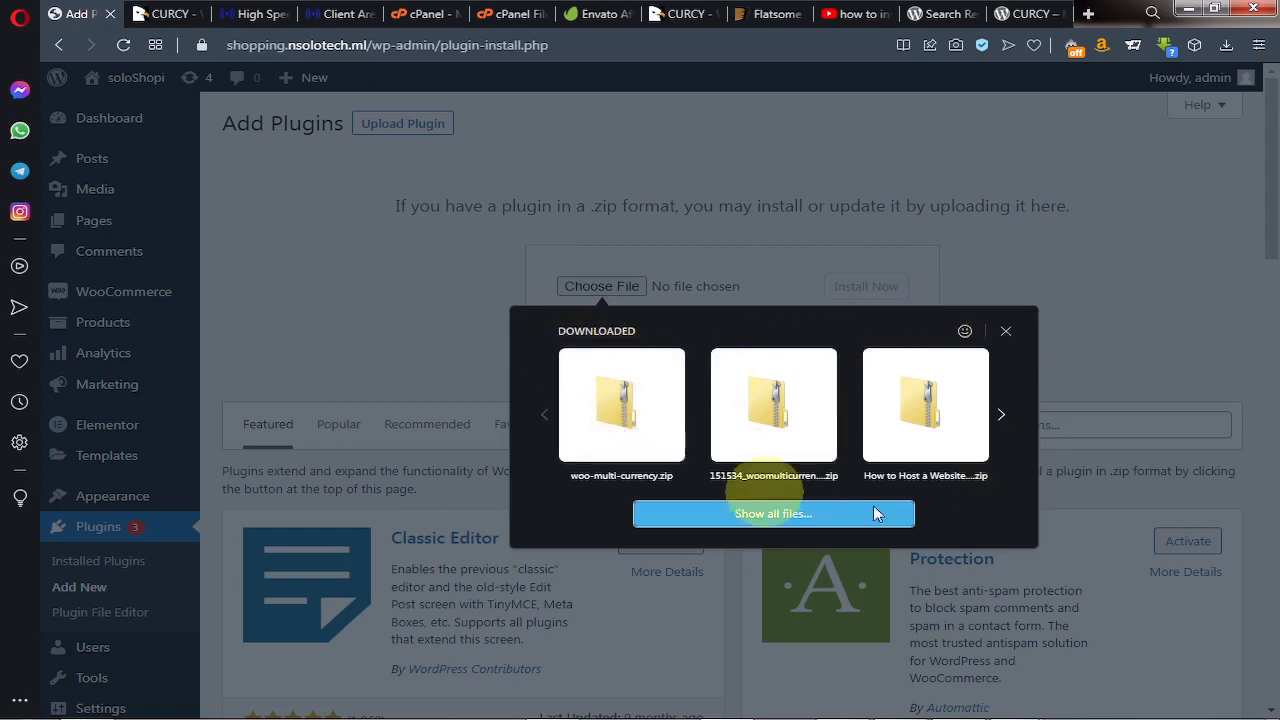
{"action": "left_click", "coordinate": [785, 517]}
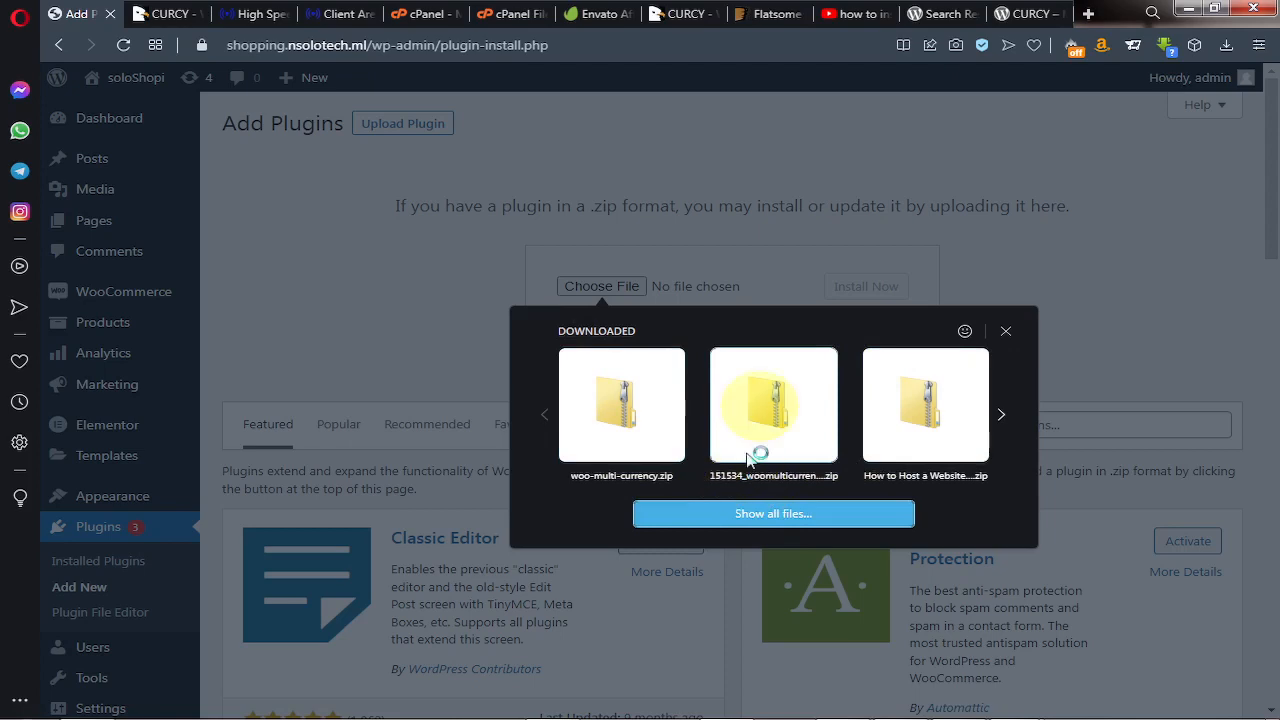
{"action": "left_click", "coordinate": [1008, 334]}
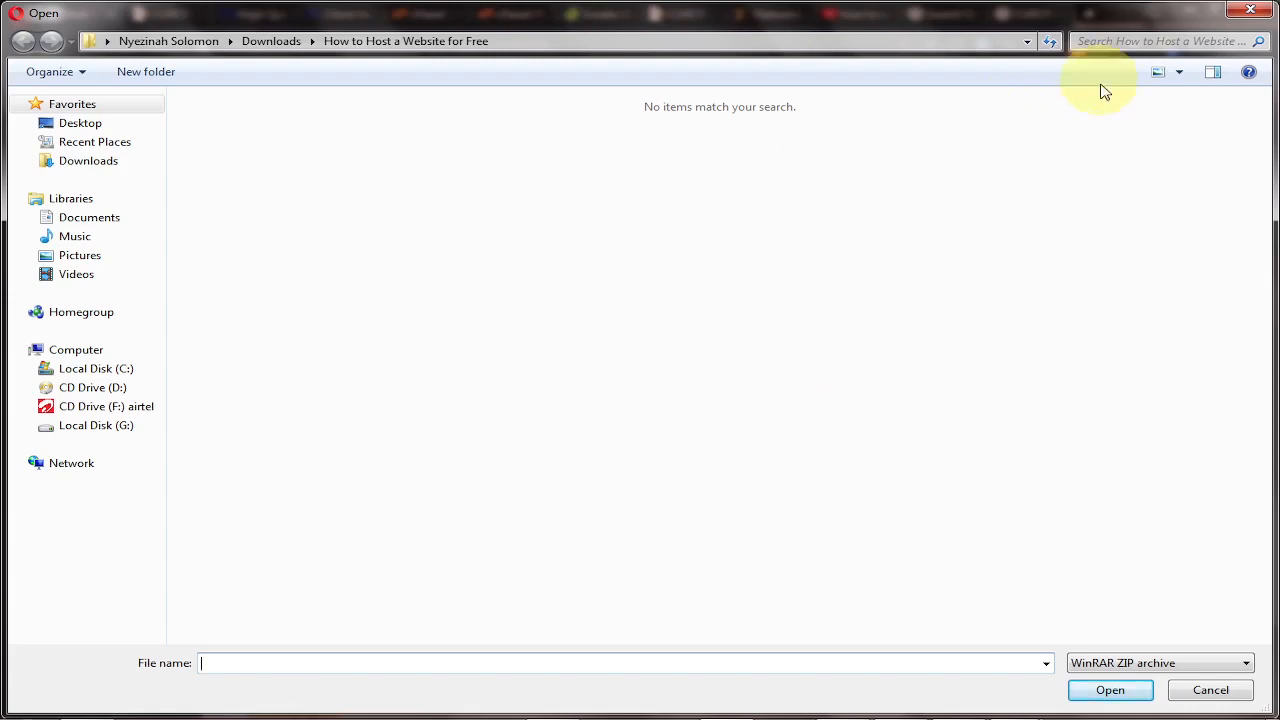
{"action": "left_click", "coordinate": [1251, 12]}
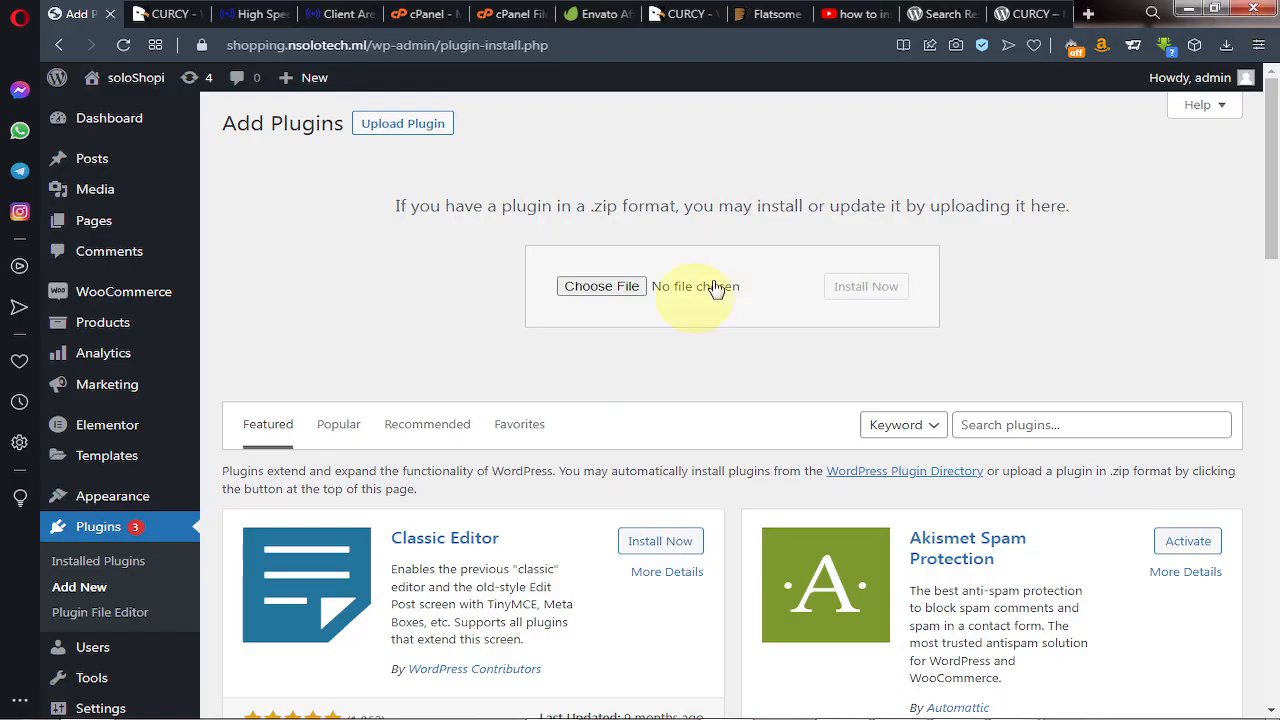
{"action": "left_click", "coordinate": [625, 294]}
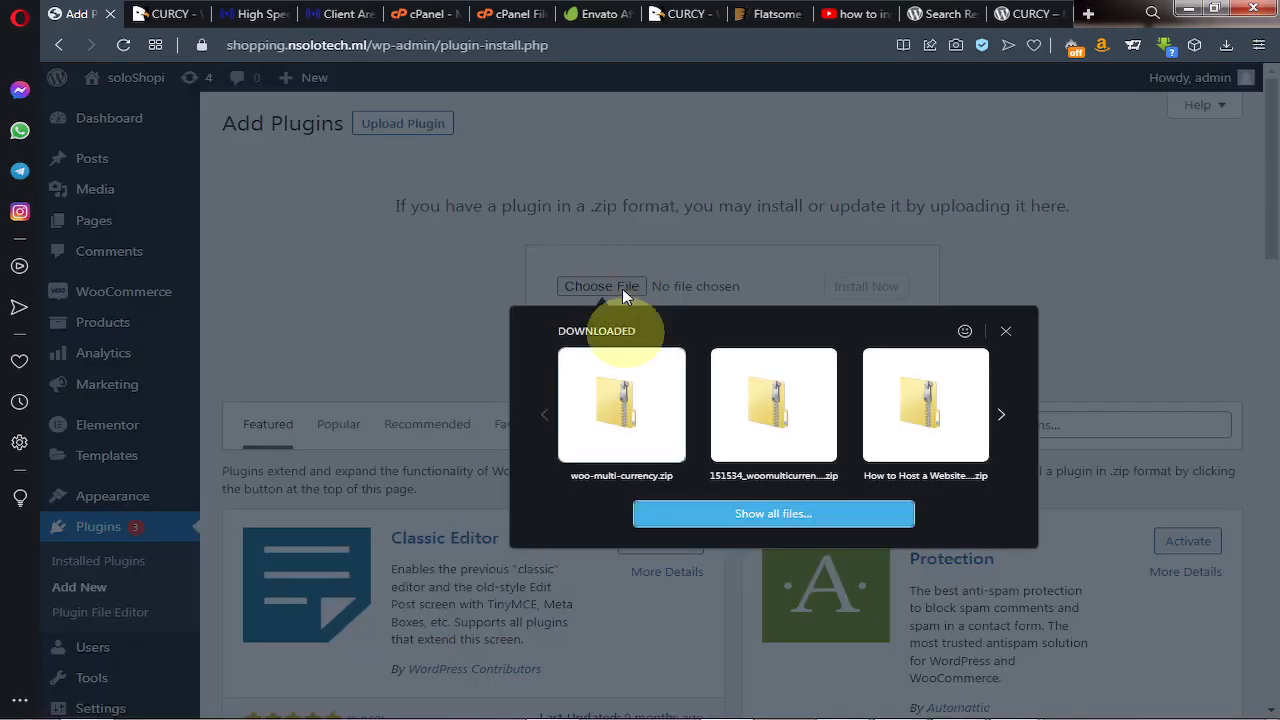
{"action": "left_click", "coordinate": [1010, 327]}
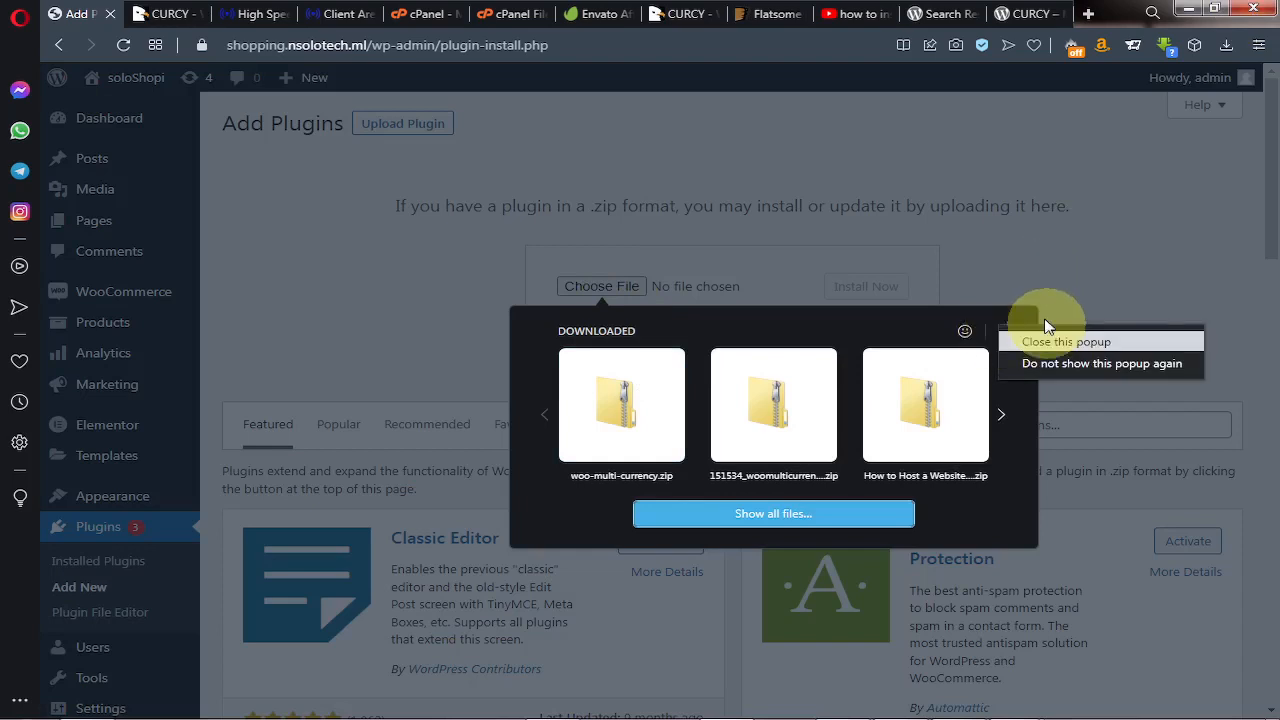
{"action": "left_click", "coordinate": [1050, 341]}
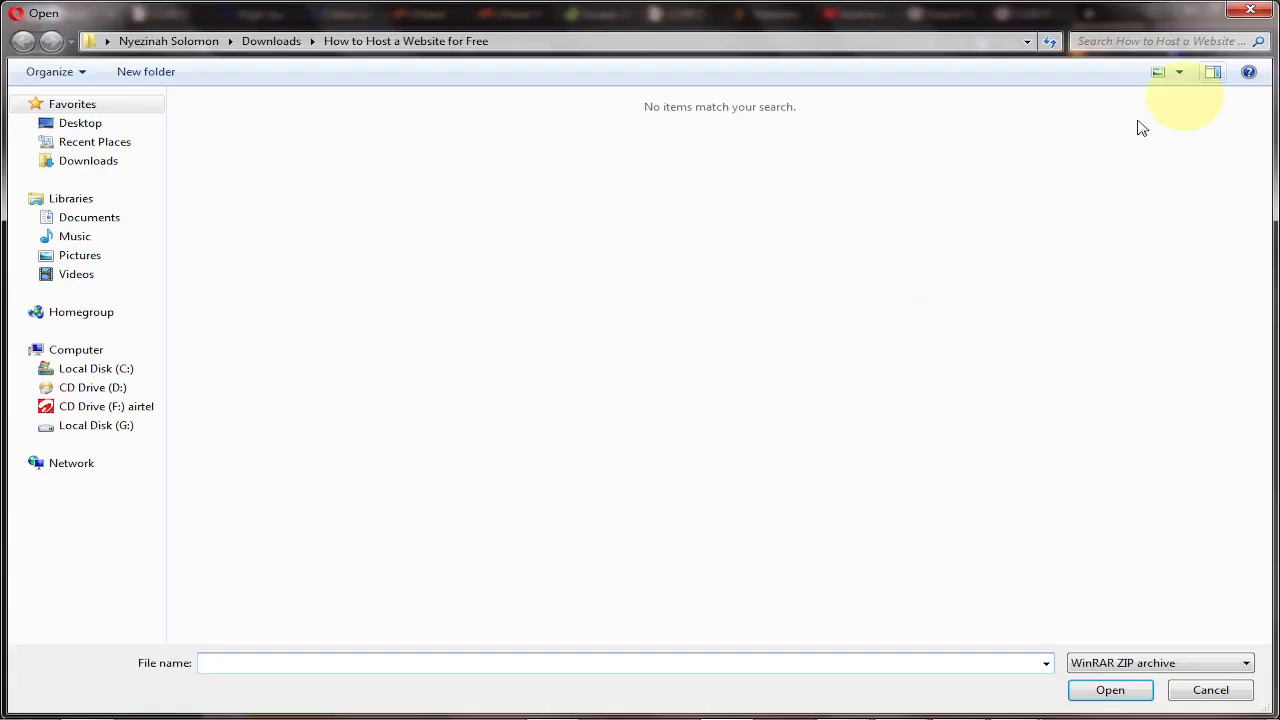
{"action": "left_click", "coordinate": [1250, 10]}
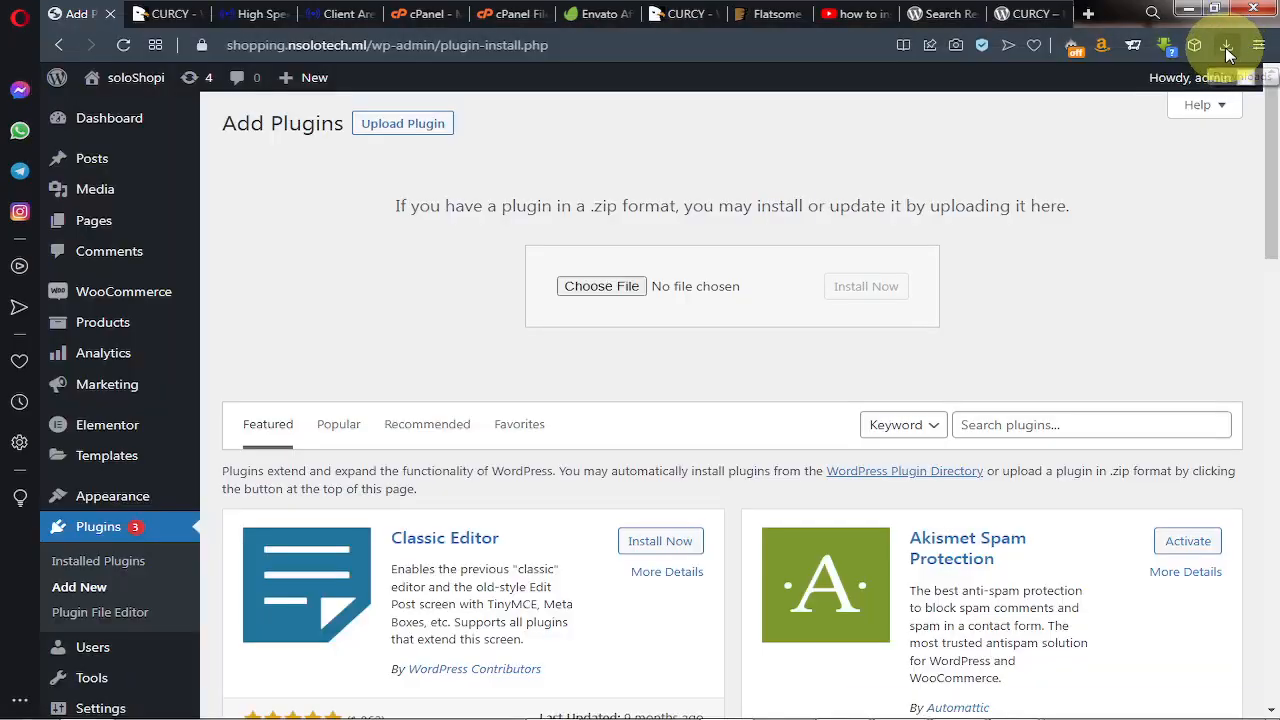
Add woo-multi-currency.zip from the browser's downloads to the plugin upload form, install it and activate the plugin.
{"action": "left_click", "coordinate": [1227, 46]}
{"action": "left_click_drag", "start_coordinate": [962, 162], "coordinate": [678, 280]}
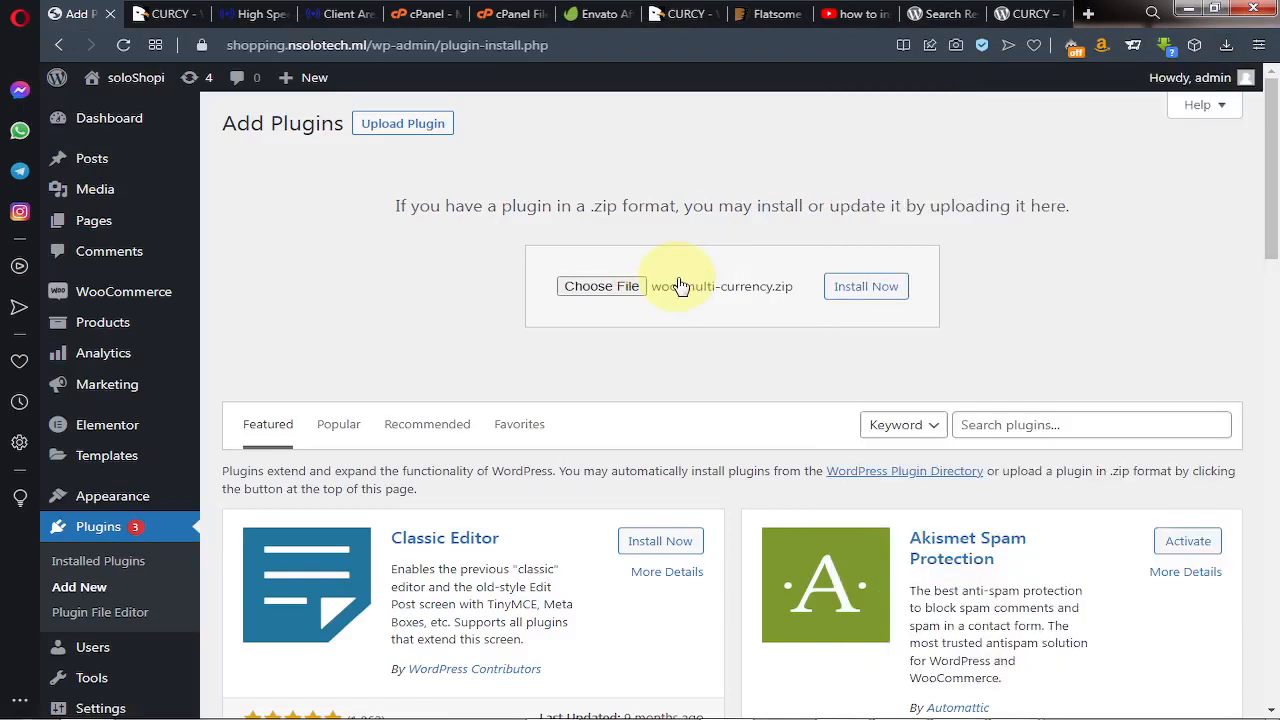
{"action": "left_click", "coordinate": [862, 290]}
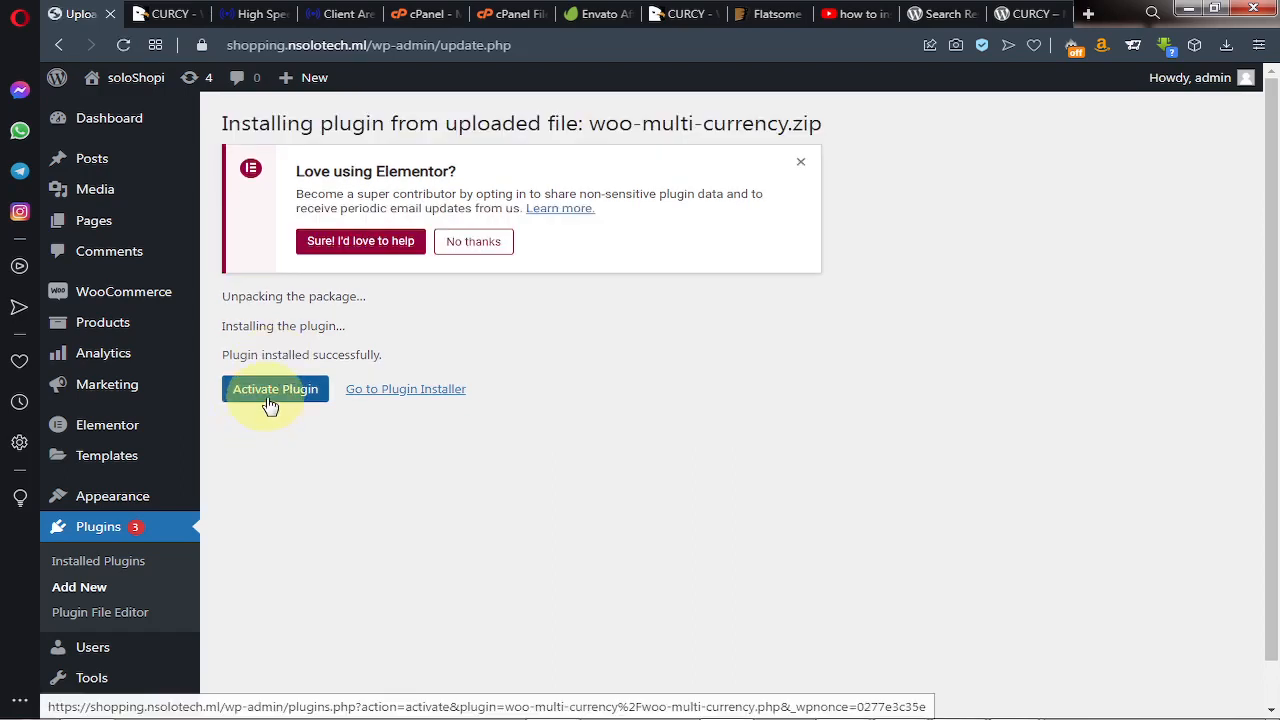
{"action": "left_click", "coordinate": [270, 399]}
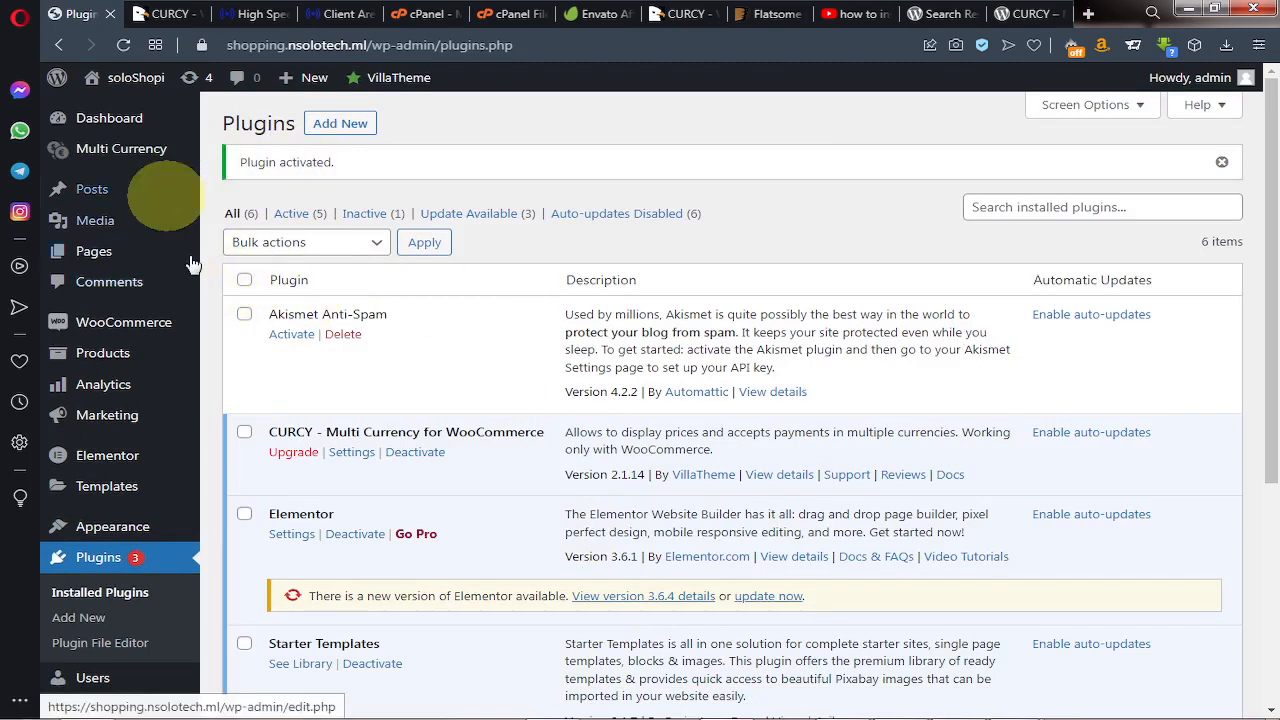
{"action": "mouse_move", "coordinate": [138, 150]}
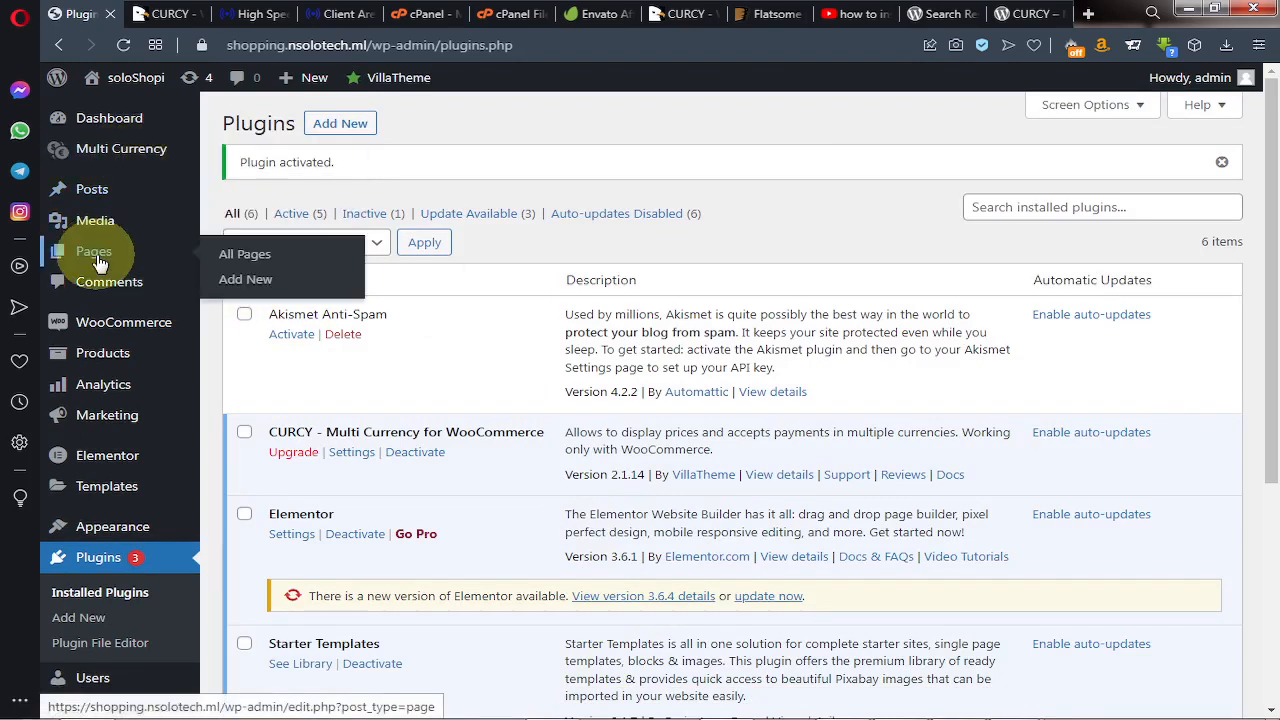
{"action": "mouse_move", "coordinate": [105, 187]}
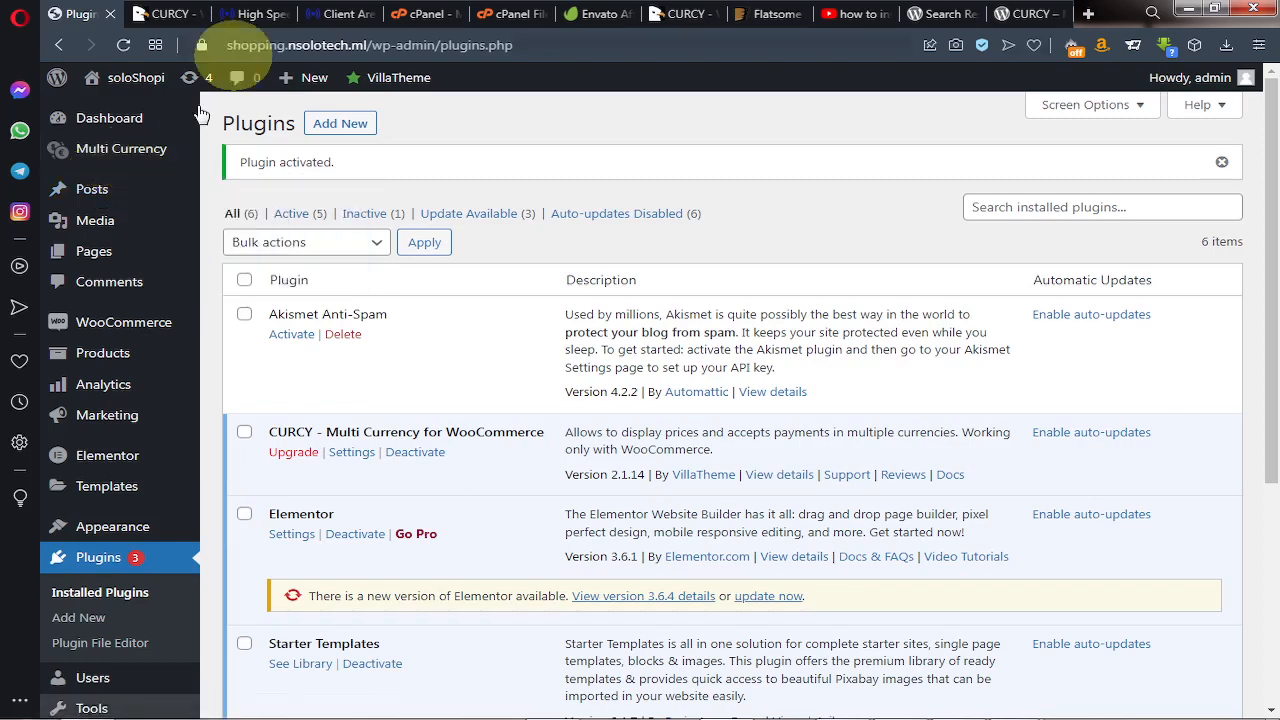
{"action": "left_click", "coordinate": [355, 14]}
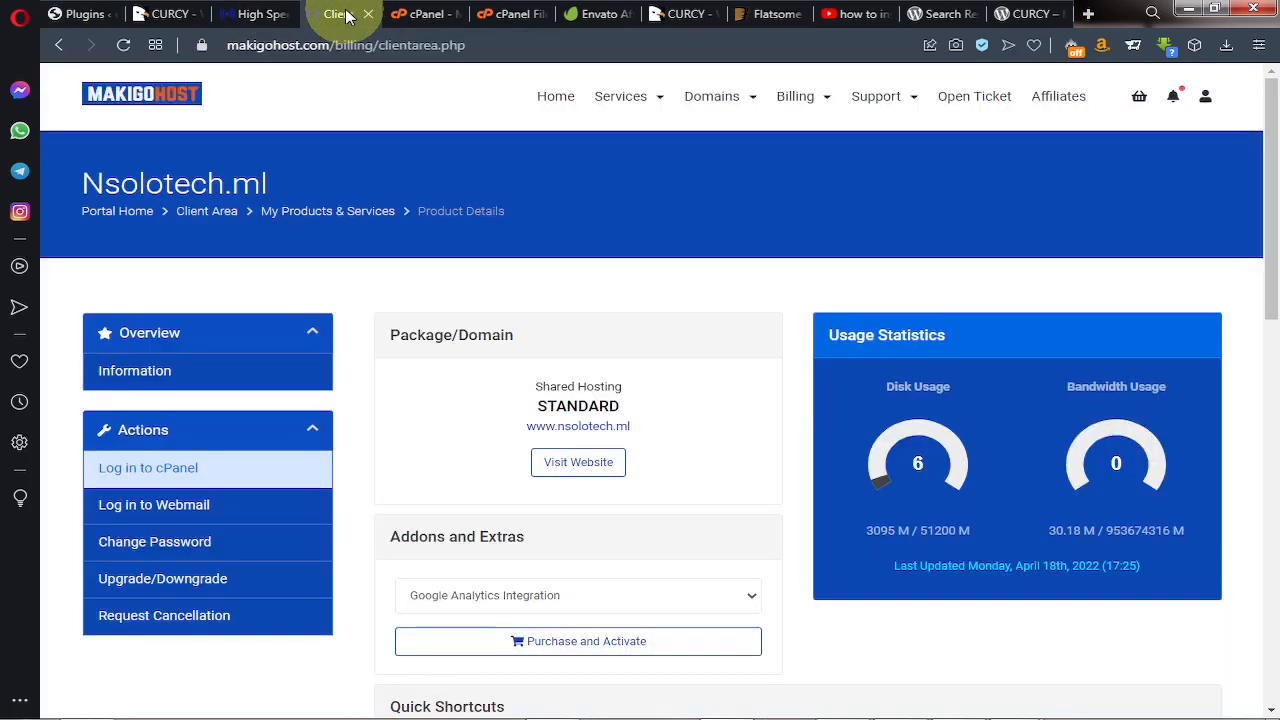
{"action": "left_click", "coordinate": [1022, 14]}
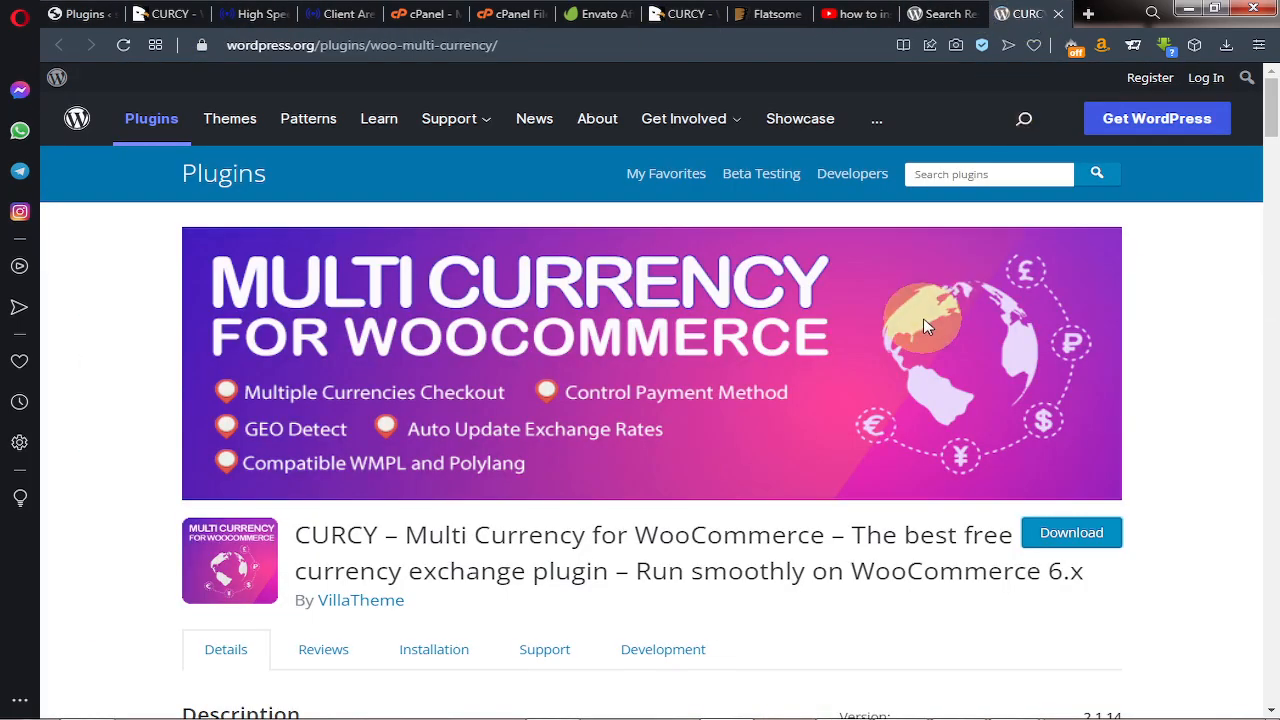
{"action": "left_click", "coordinate": [1227, 46]}
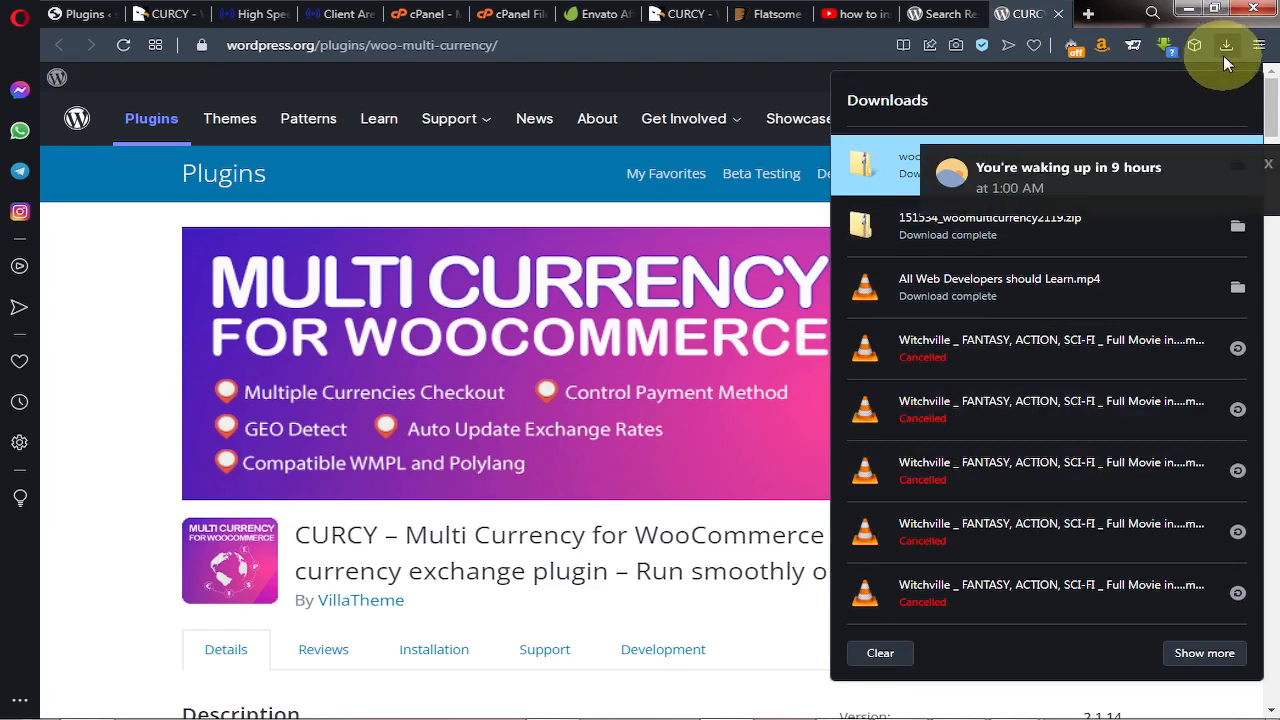
{"action": "left_click", "coordinate": [1255, 160]}
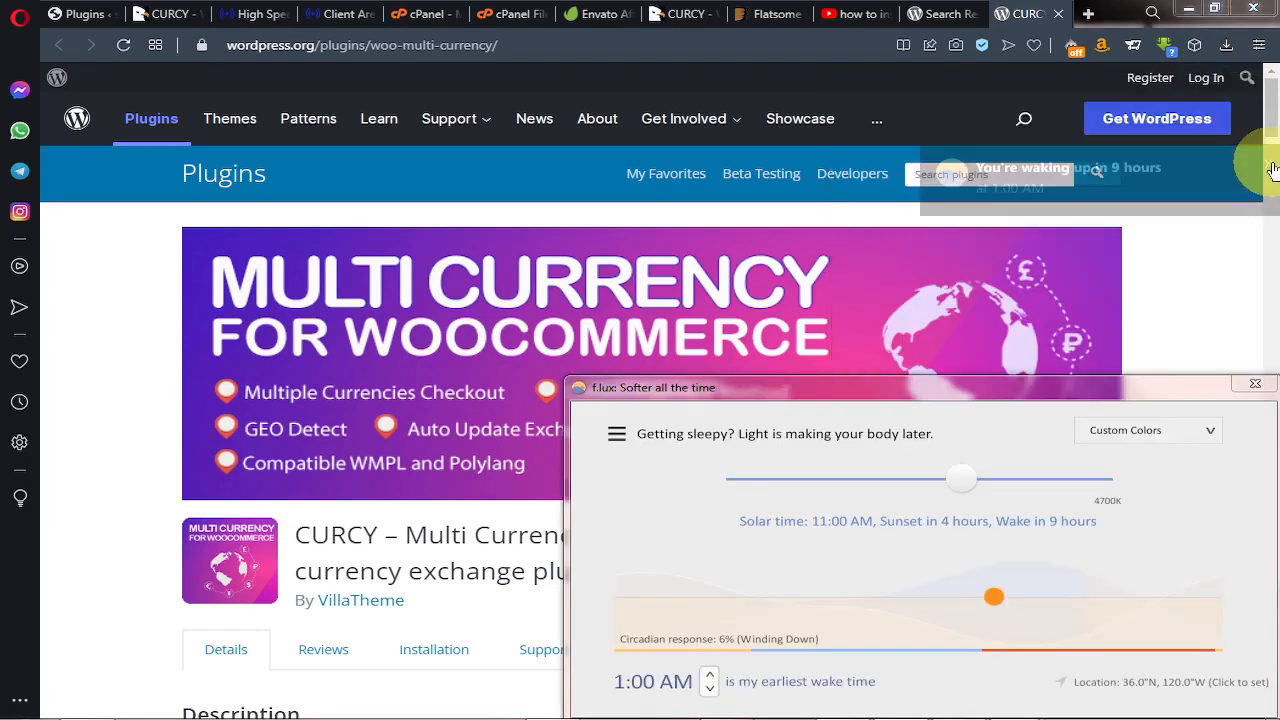
{"action": "left_click", "coordinate": [1260, 390]}
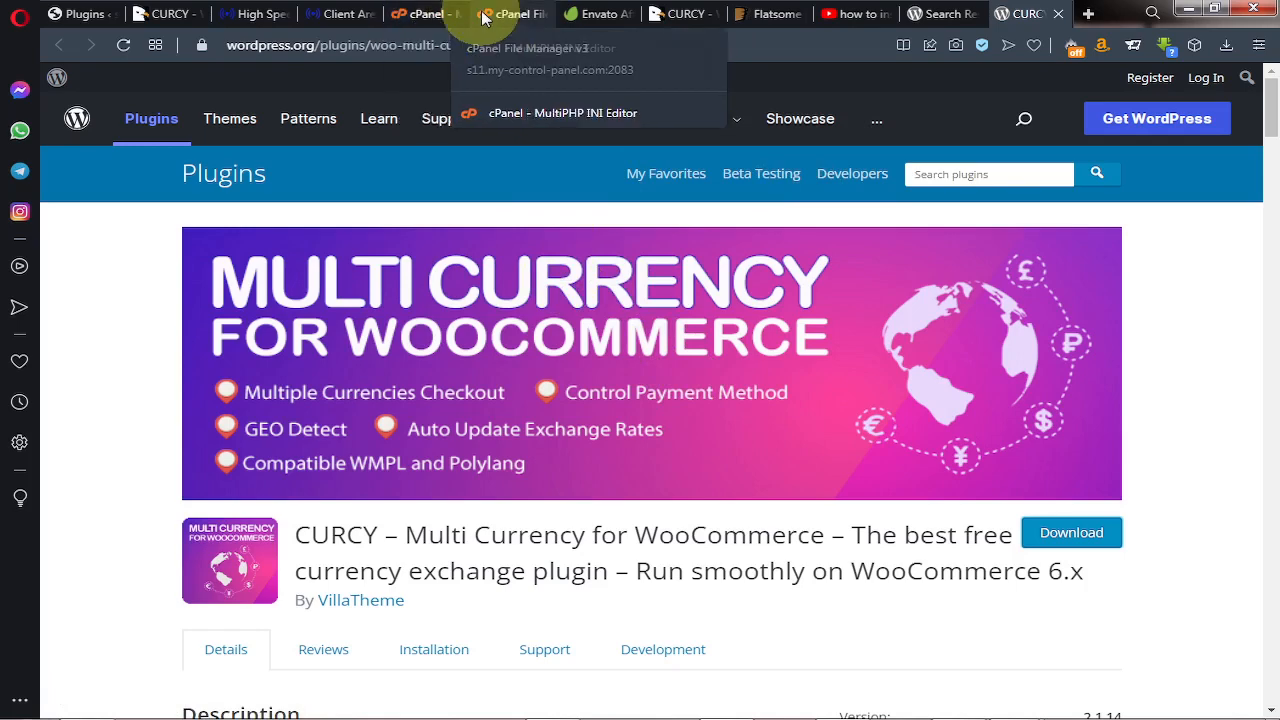
Bring up the already open cPanel File Manager showing the plugin folders of shopping.nsolotech.ml.
{"action": "left_click", "coordinate": [527, 24]}
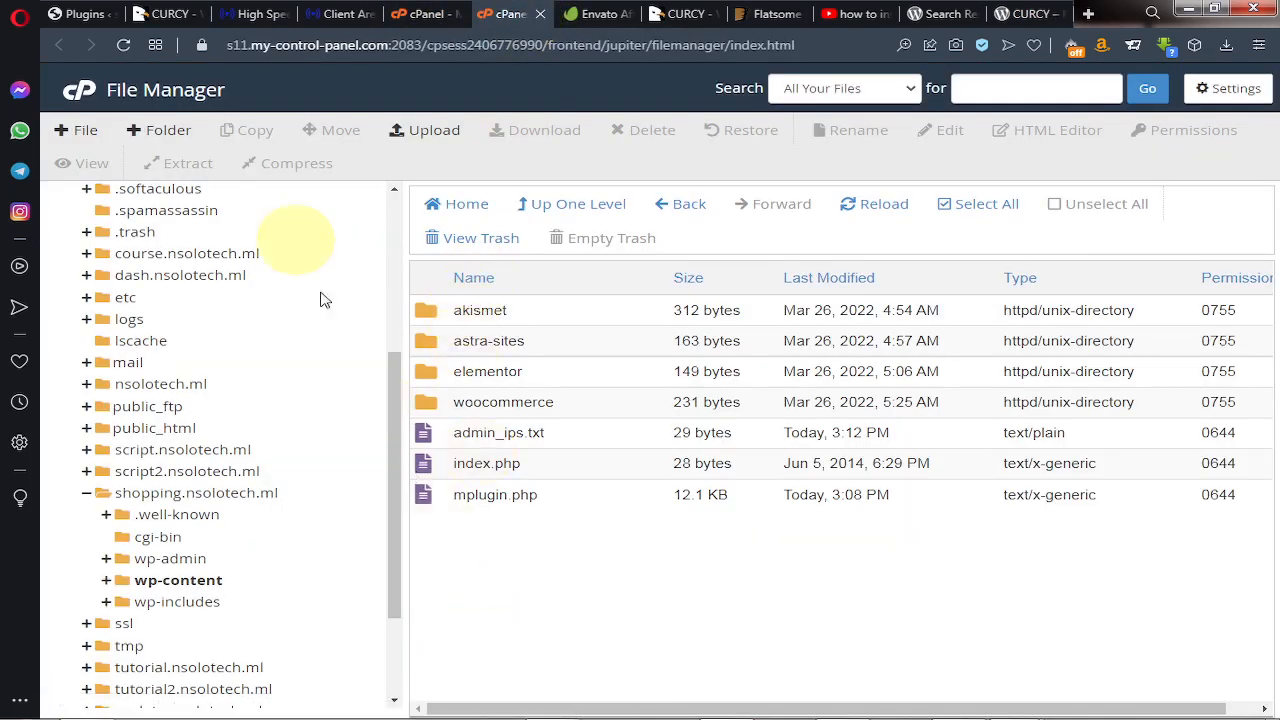
Open the wp-content/plugins folder of shopping.nsolotech.ml again from the site's root folder.
{"action": "left_click", "coordinate": [140, 492]}
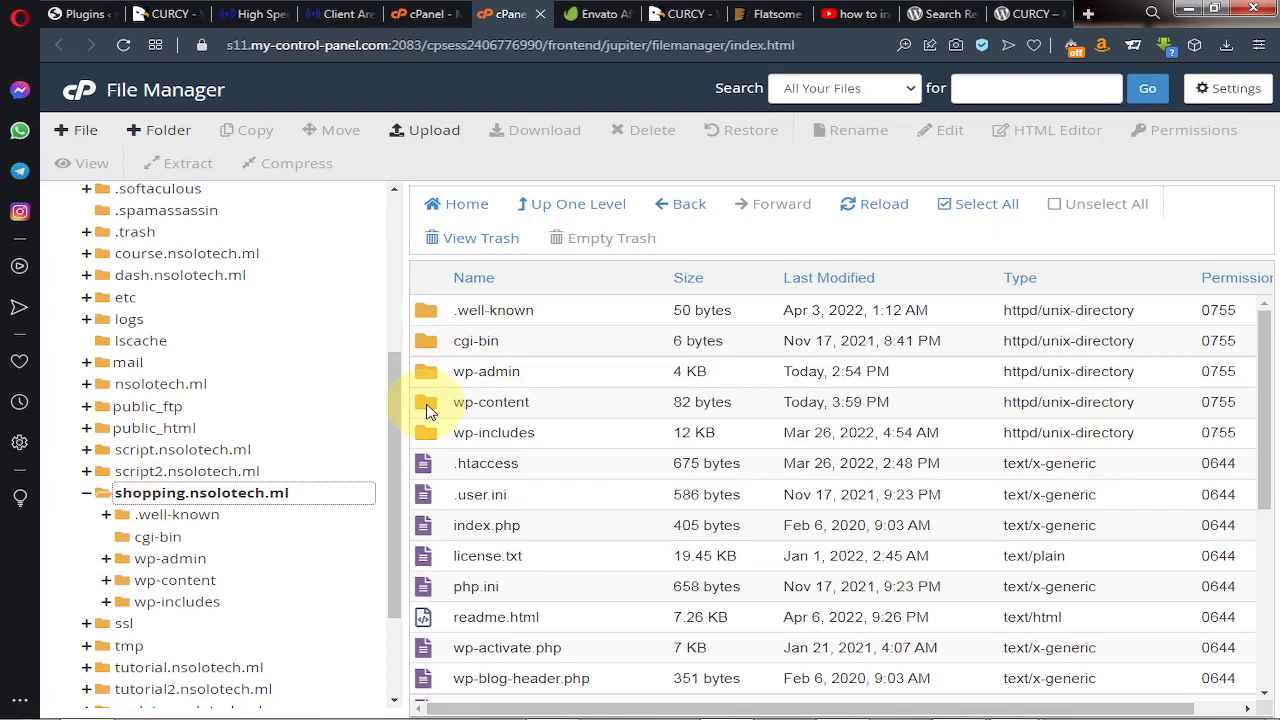
{"action": "left_click", "coordinate": [428, 410]}
{"action": "double_click", "coordinate": [428, 410]}
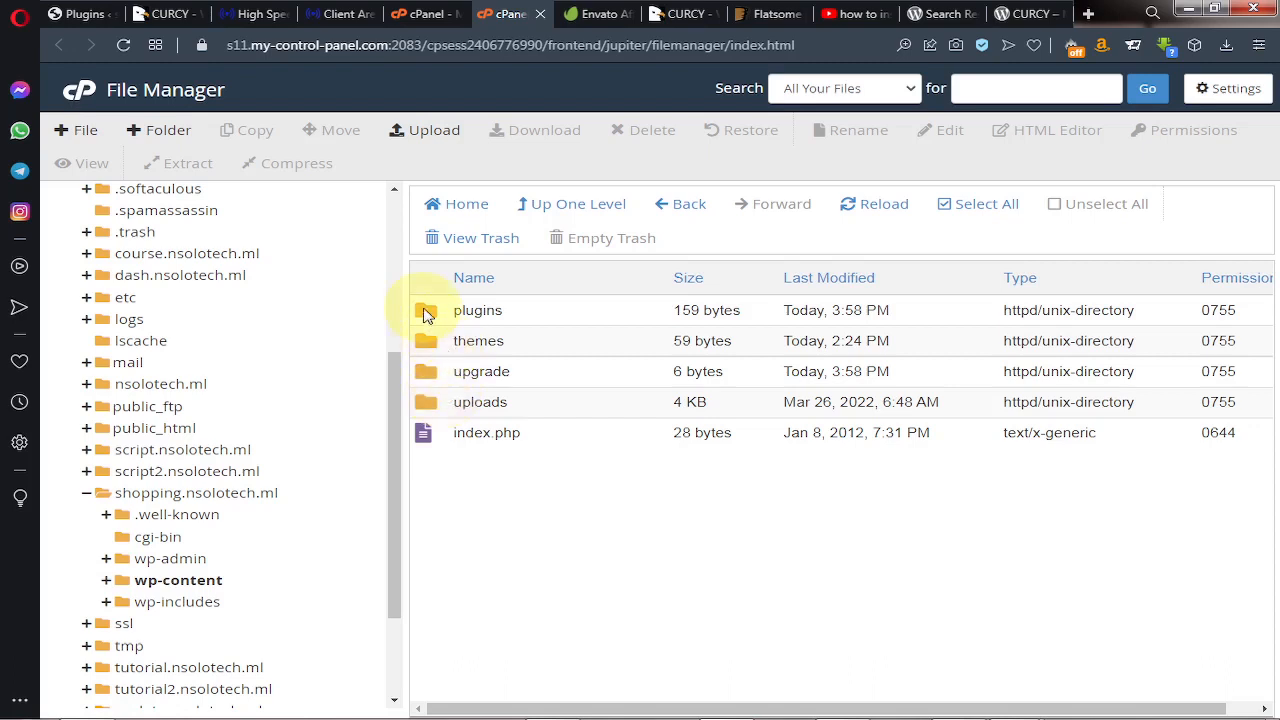
{"action": "double_click", "coordinate": [425, 312]}
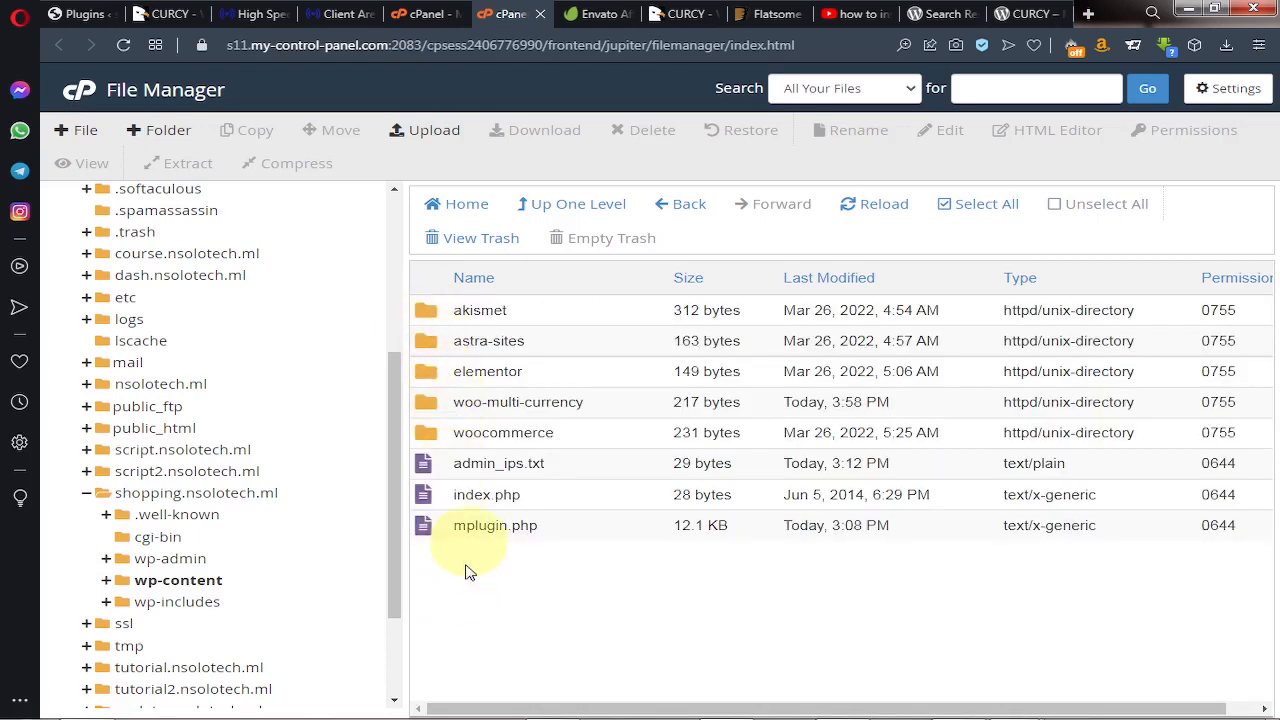
Move the woo-multi-currency folder from the site's plugins folder to the trash.
{"action": "left_click", "coordinate": [435, 413]}
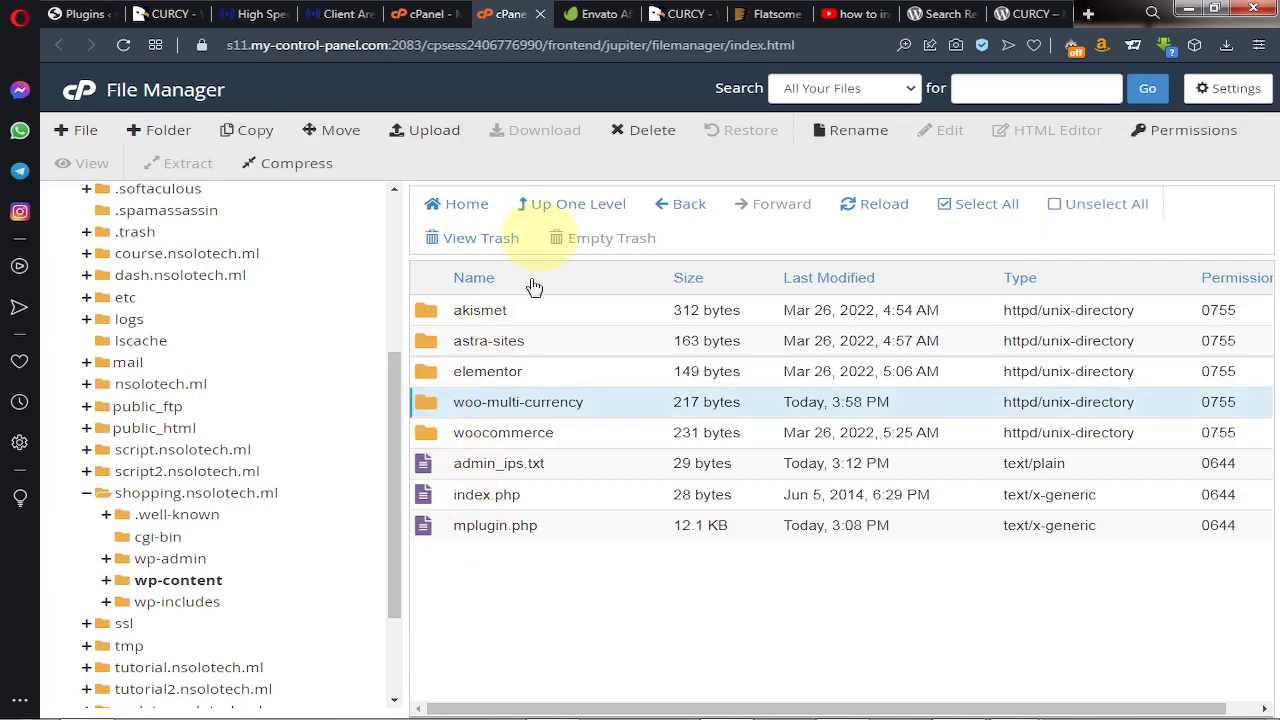
{"action": "left_click", "coordinate": [641, 133]}
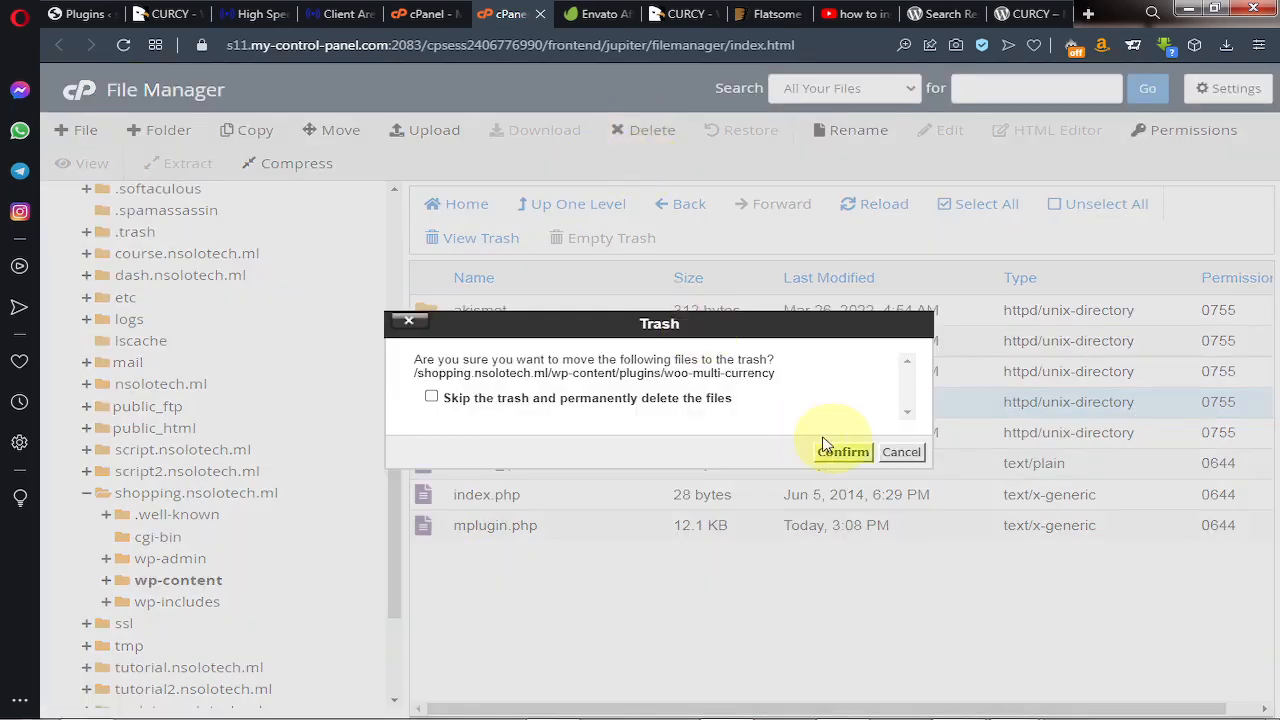
{"action": "left_click", "coordinate": [845, 455]}
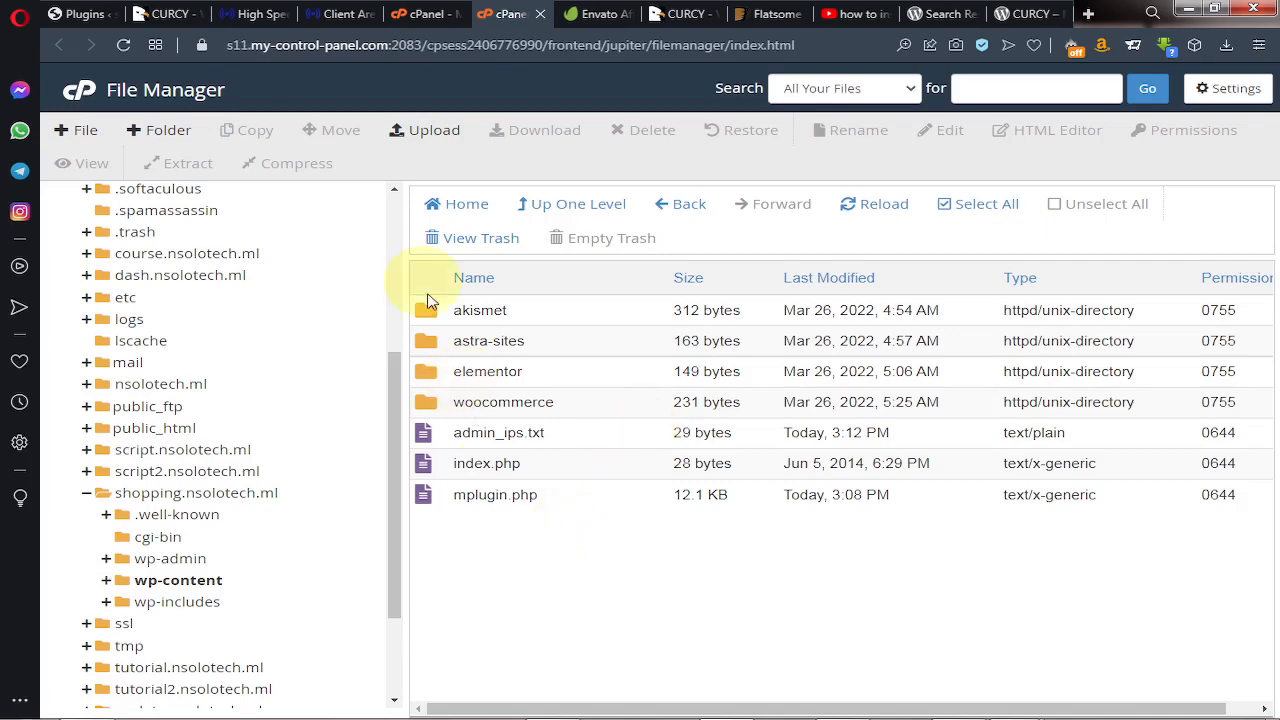
Upload woo-multi-currency.zip from the browser's downloads to the plugins folder and return to the folder's file list.
{"action": "left_click", "coordinate": [432, 141]}
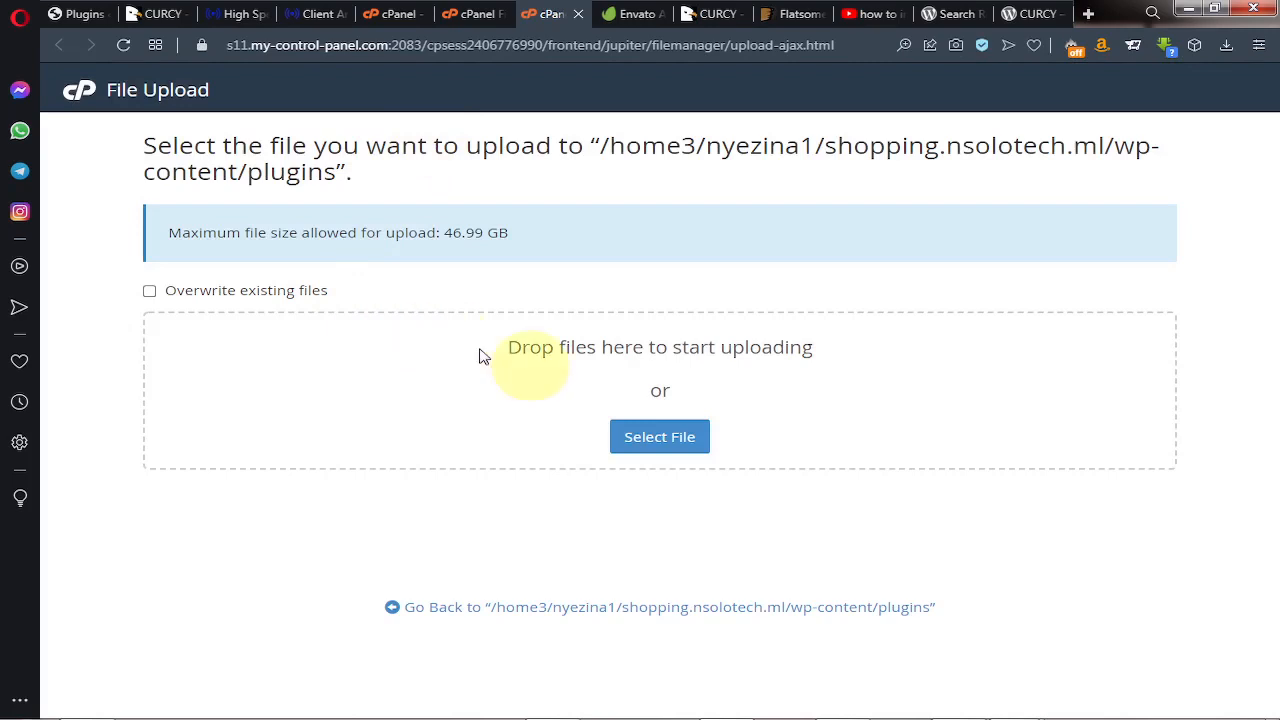
{"action": "left_click", "coordinate": [659, 446]}
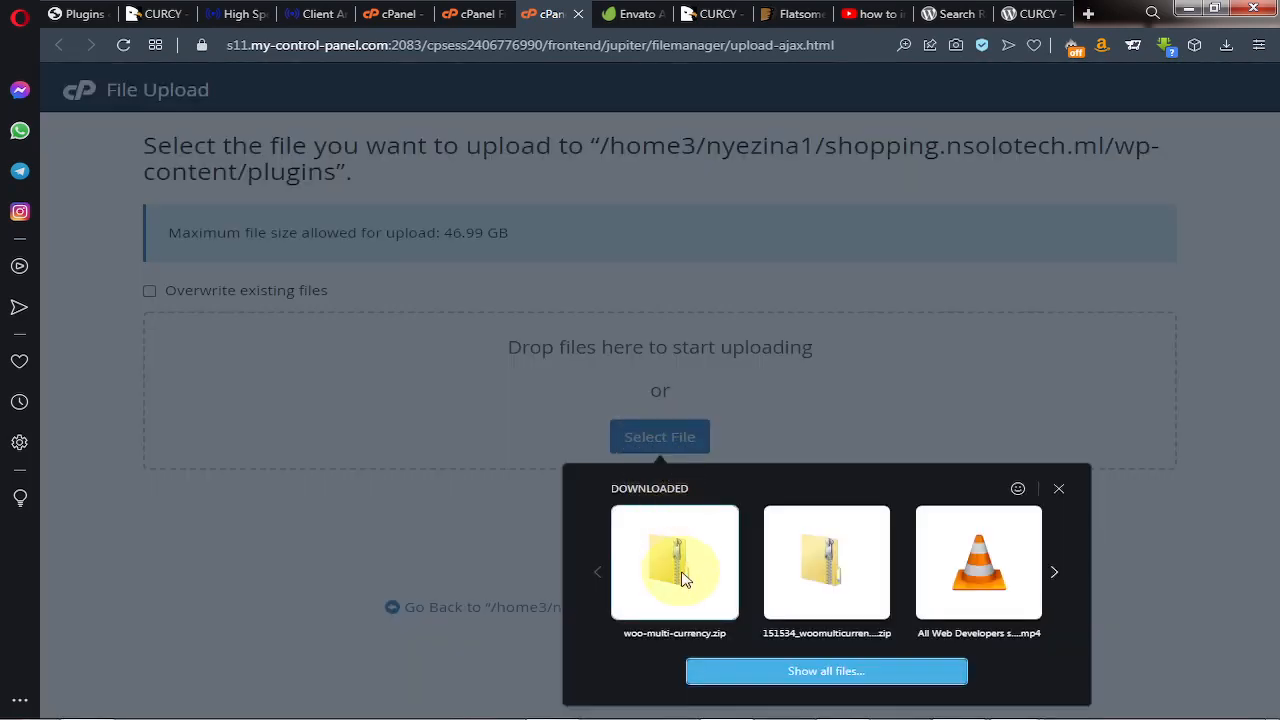
{"action": "left_click", "coordinate": [682, 576]}
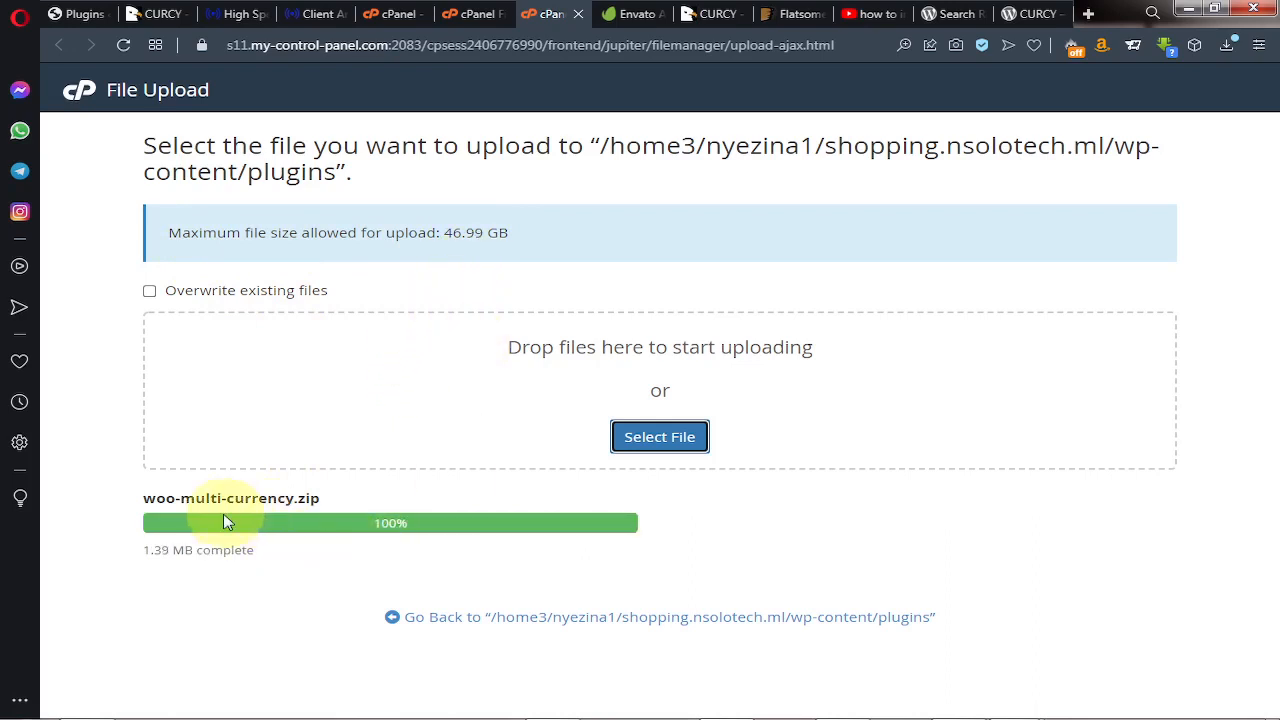
{"action": "left_click", "coordinate": [645, 617]}
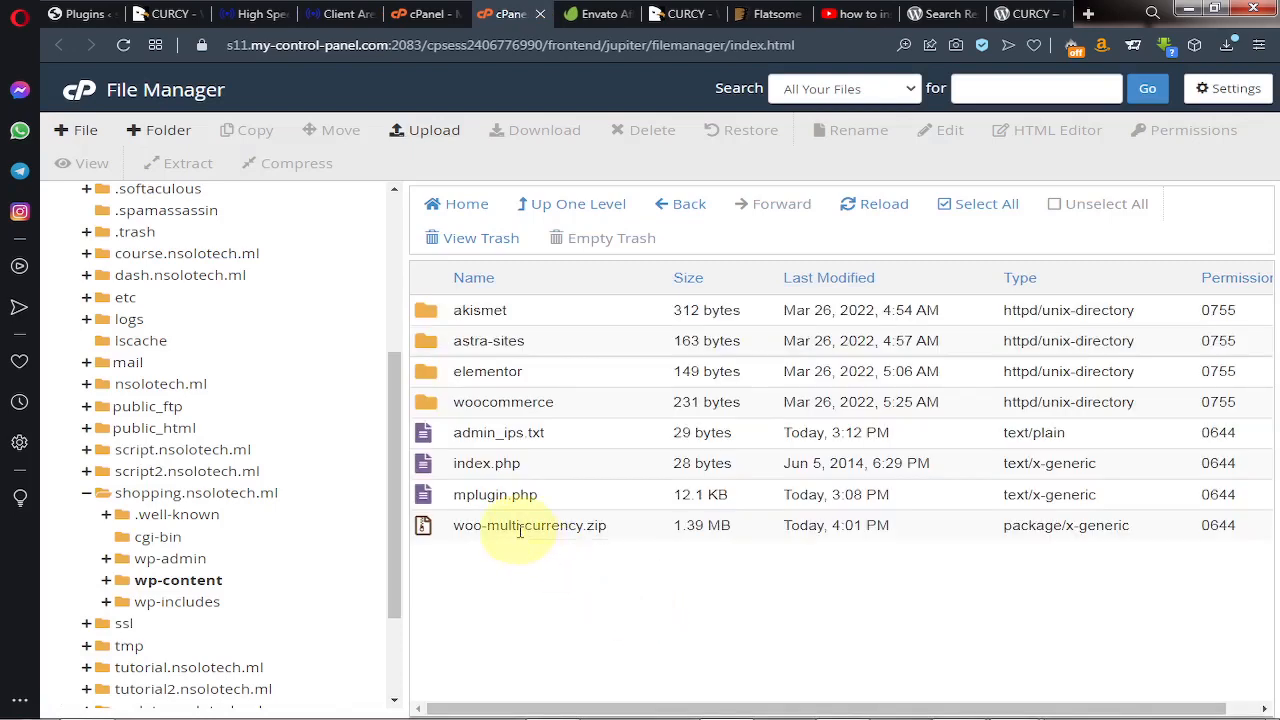
Extract woo-multi-currency.zip into /shopping.nsolotech.ml/wp-content/plugins and reload the file list.
{"action": "left_click", "coordinate": [442, 533]}
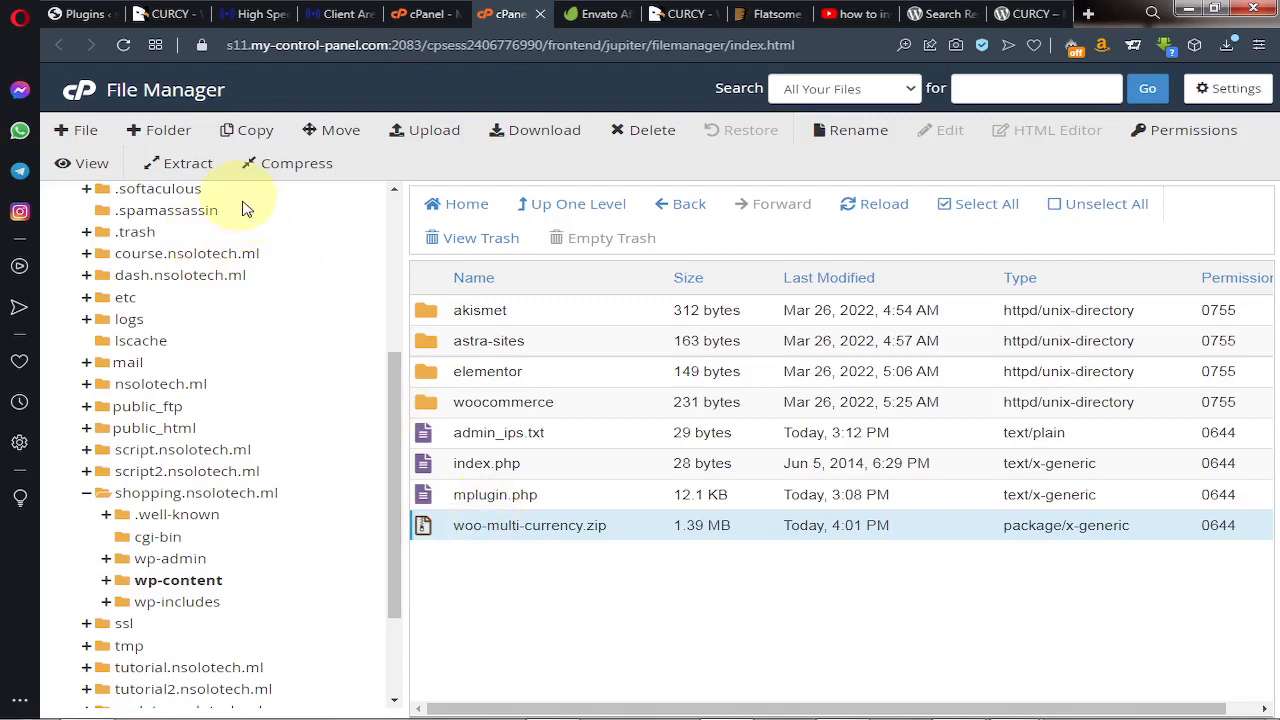
{"action": "left_click", "coordinate": [195, 166]}
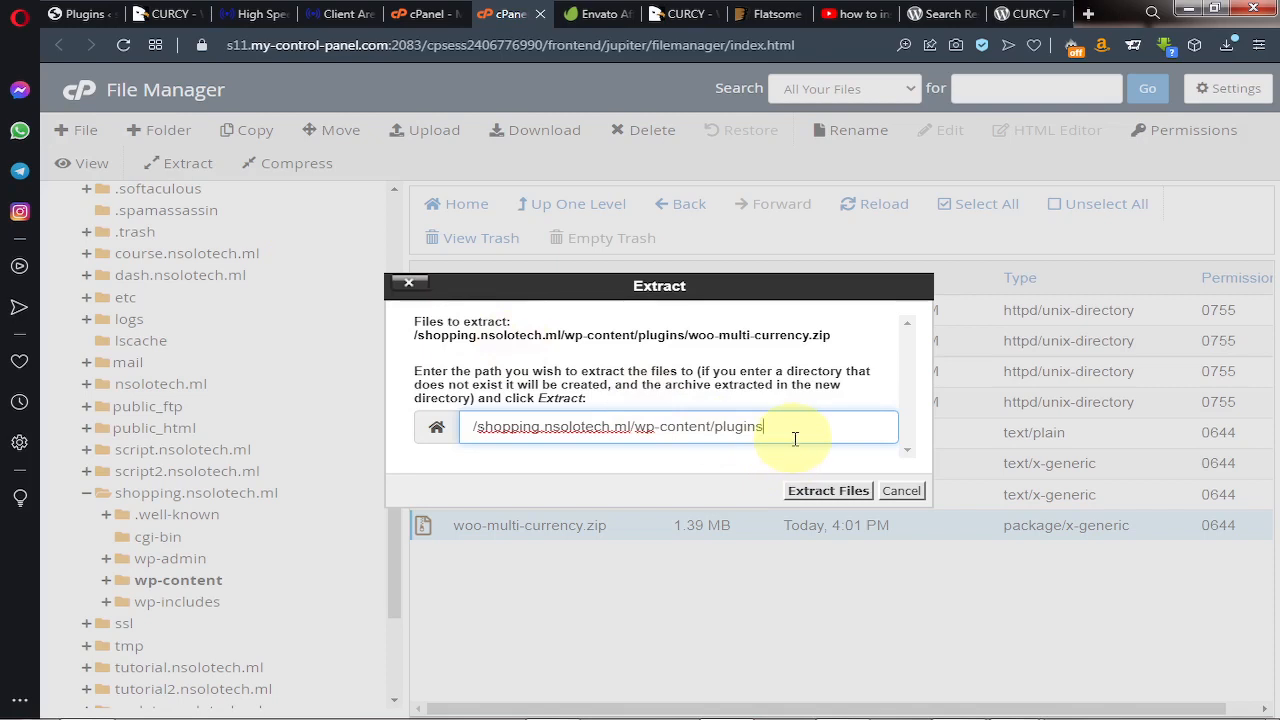
{"action": "left_click", "coordinate": [829, 494]}
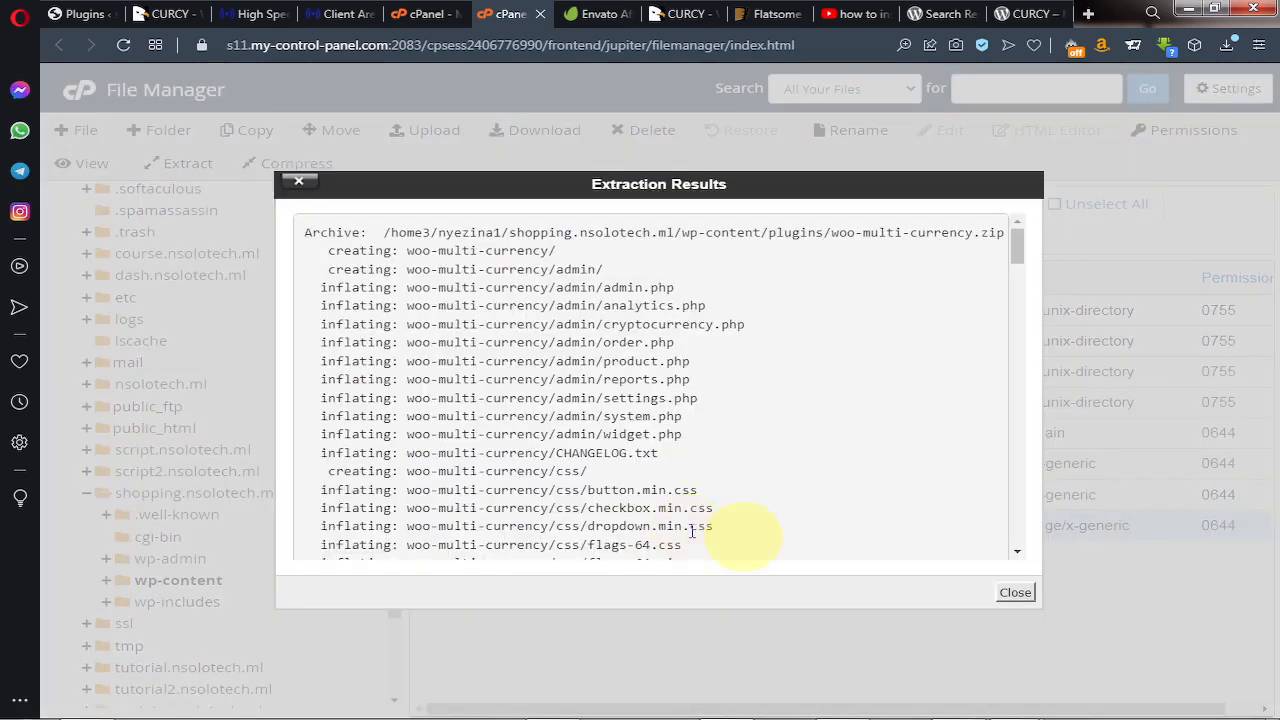
{"action": "left_click", "coordinate": [1011, 594]}
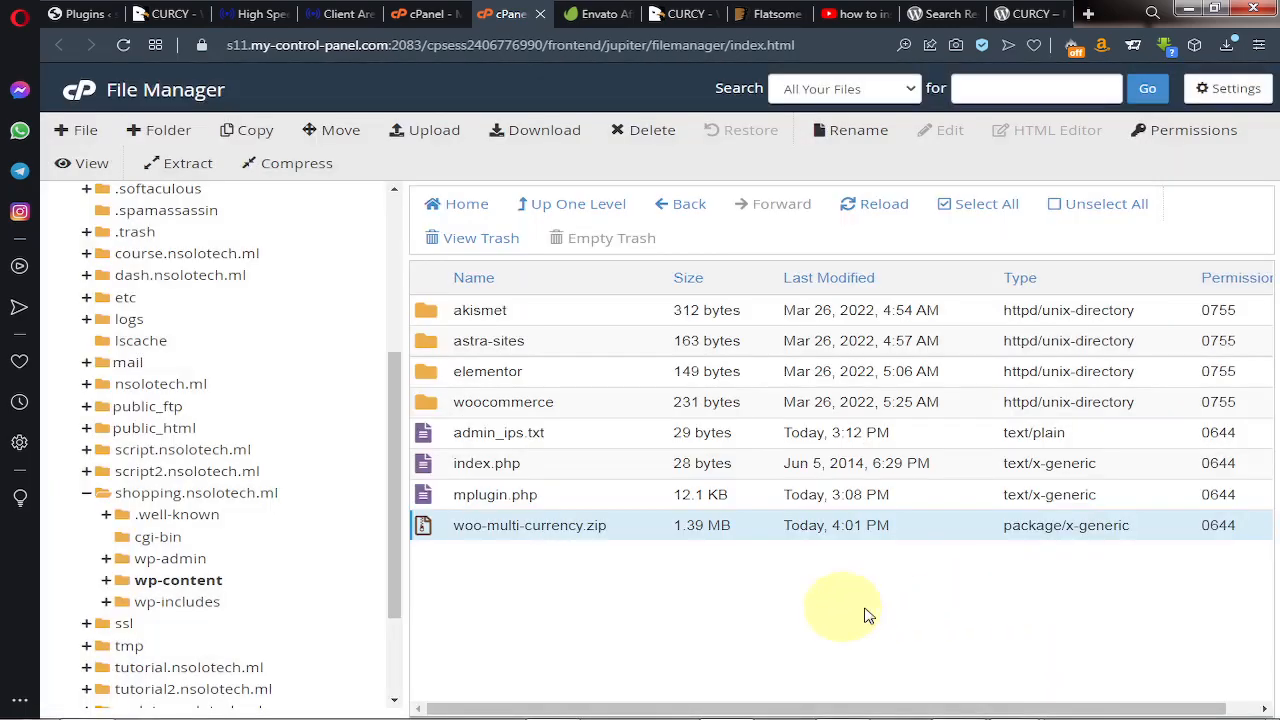
{"action": "left_click", "coordinate": [877, 211]}
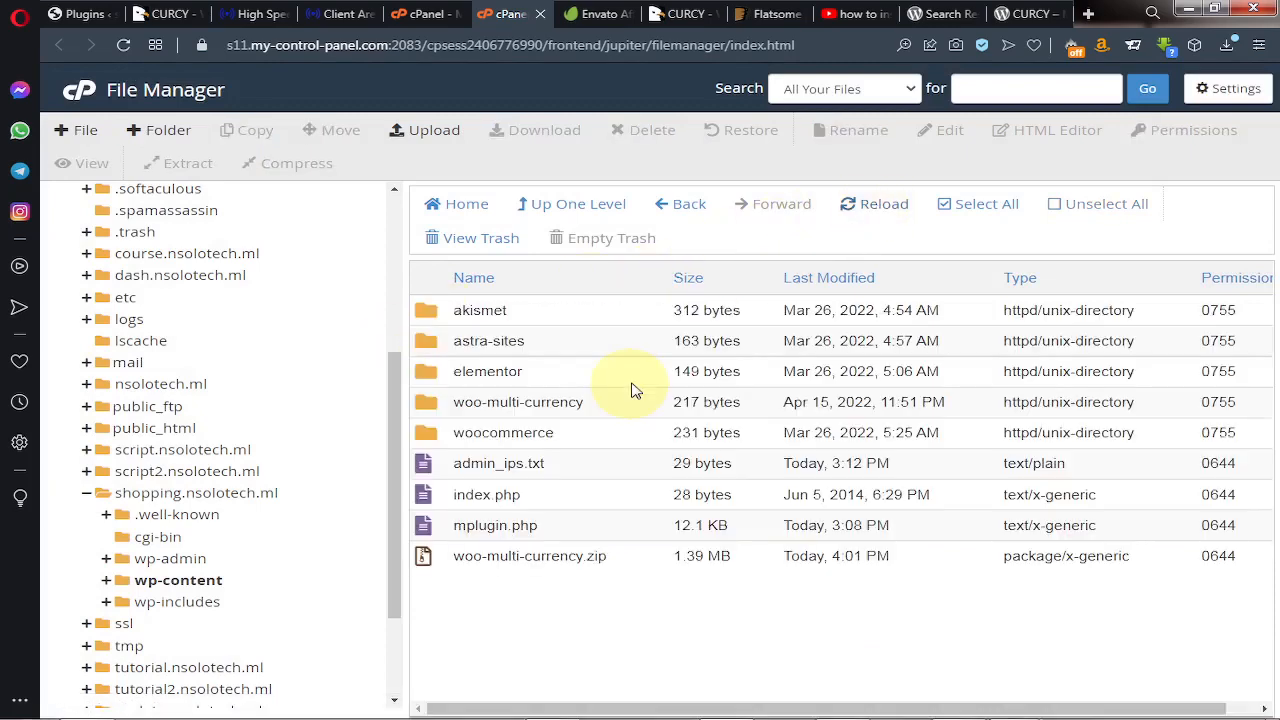